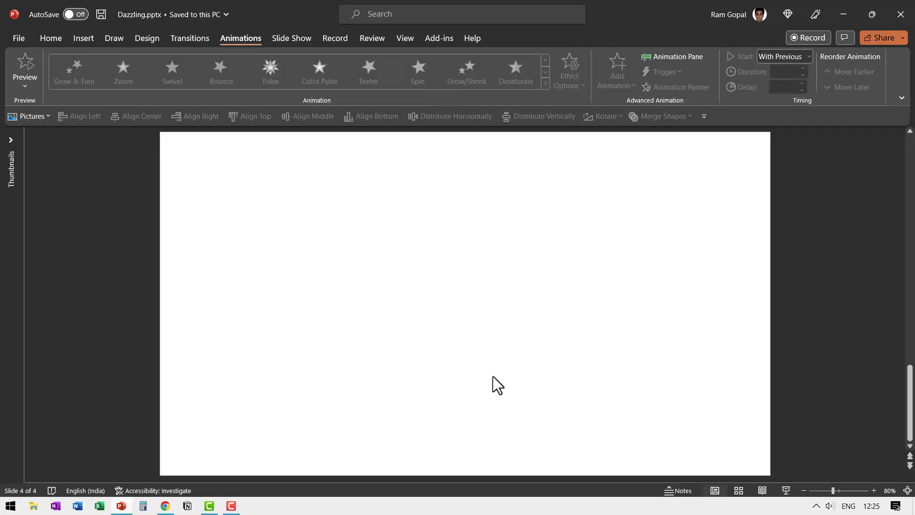
- Draw a small 1.09 cm circle near the slide's upper left with the Oval shape
click(51, 36)
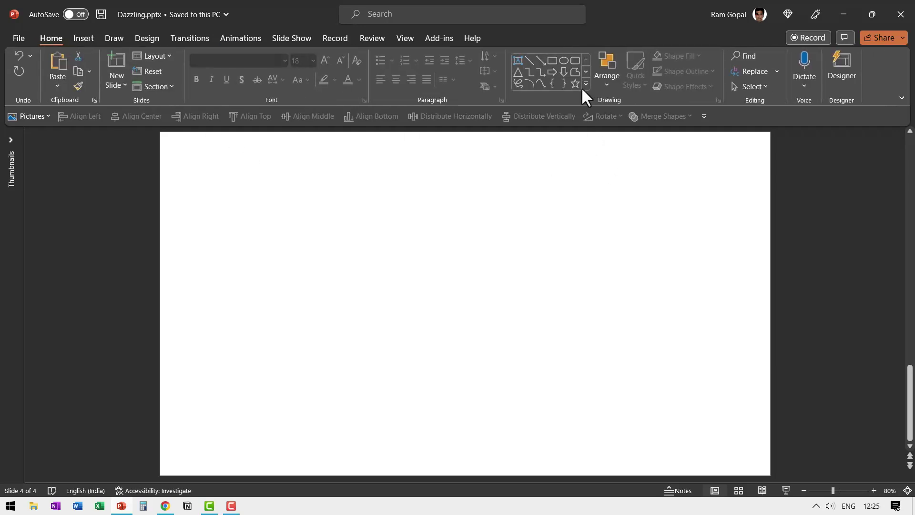
click(564, 60)
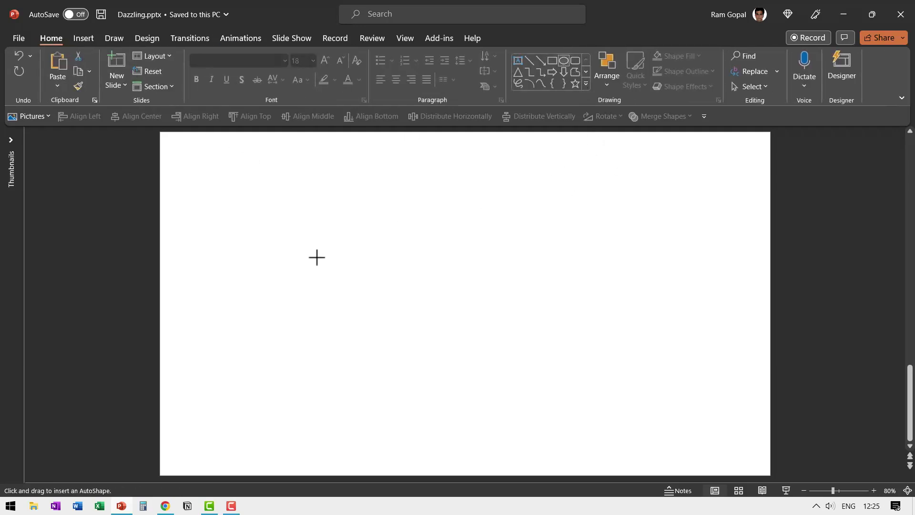
drag(262, 239, 282, 259)
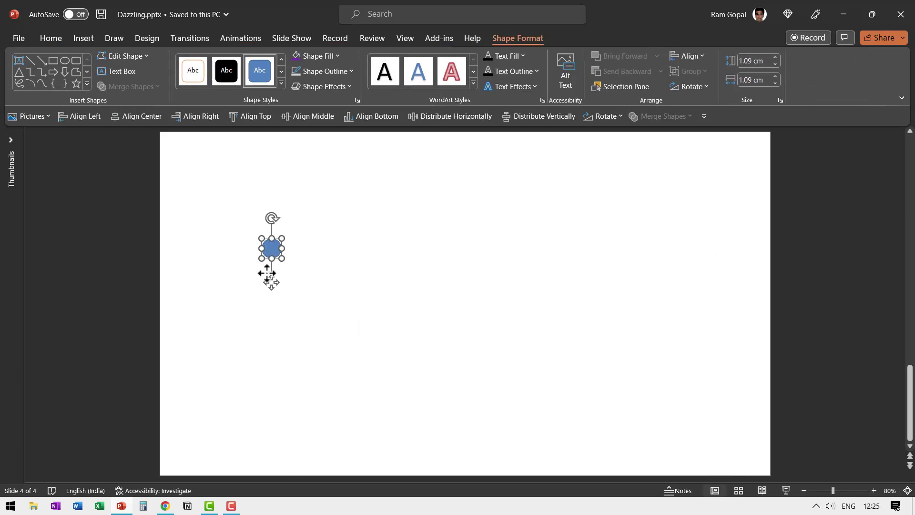
click(319, 57)
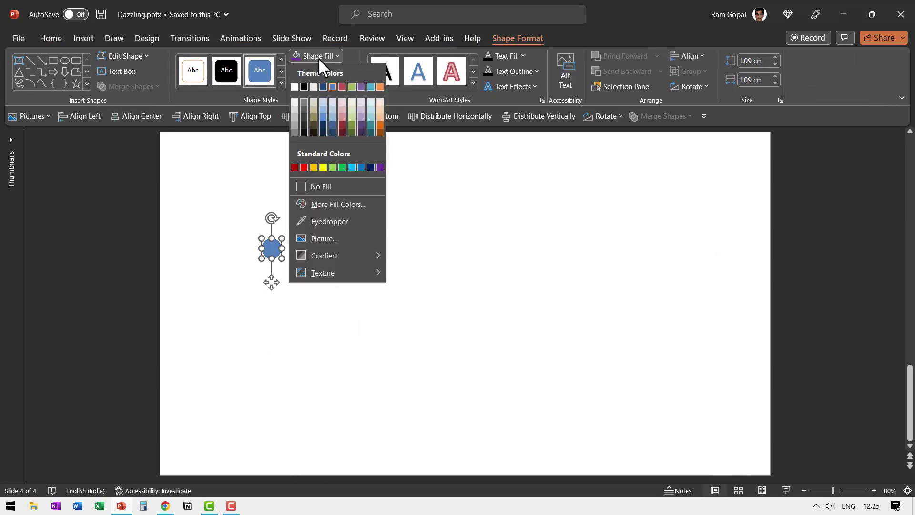
- Fill the circle purple and give it an 18 pt glow recoloured to purple
click(380, 167)
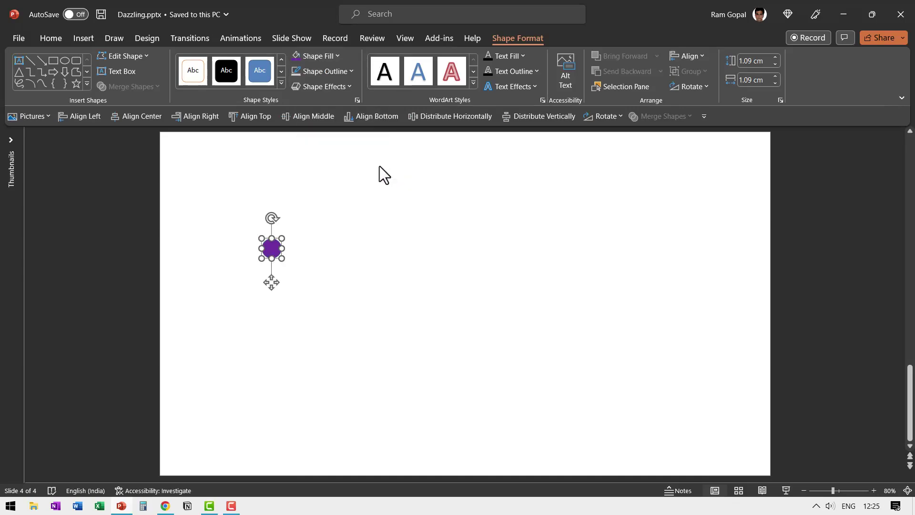
right_click(278, 245)
click(314, 467)
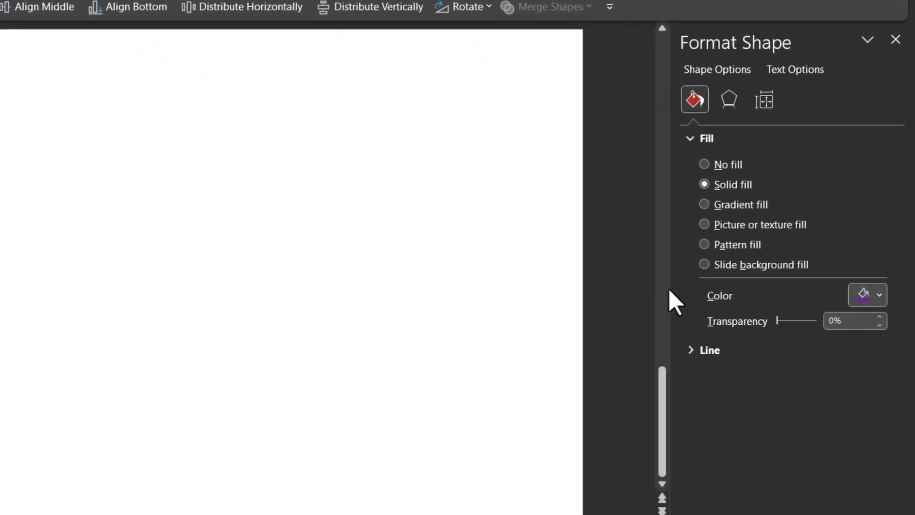
click(726, 95)
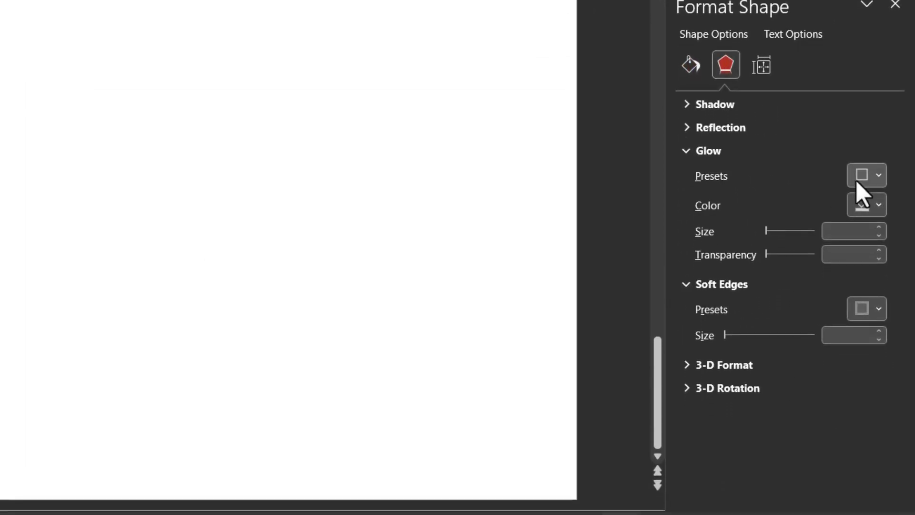
click(858, 210)
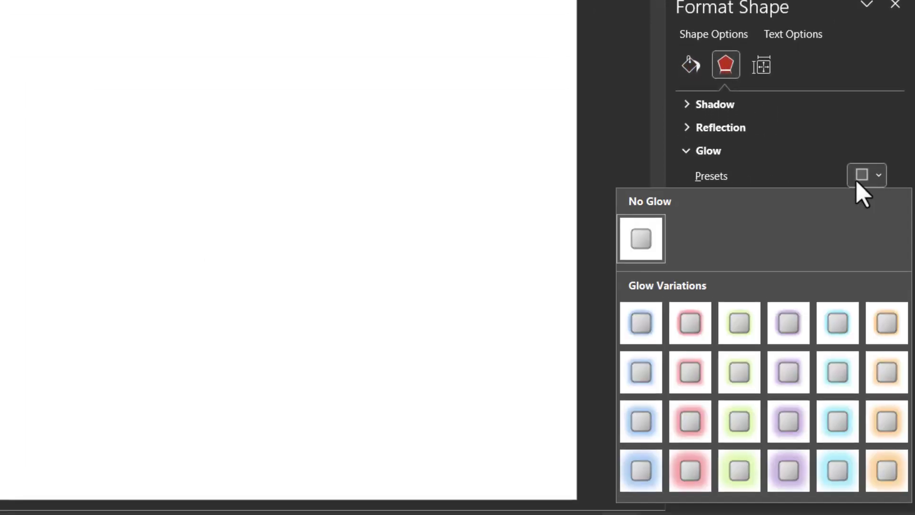
click(888, 471)
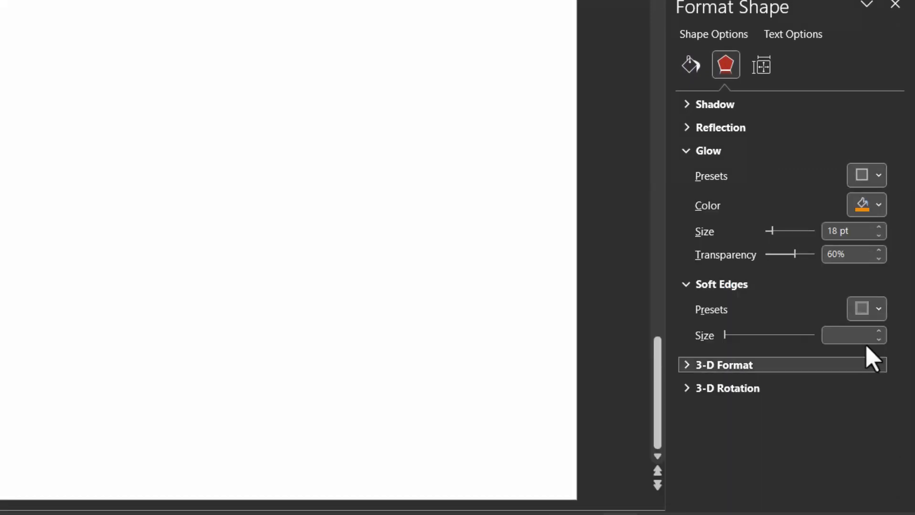
click(878, 205)
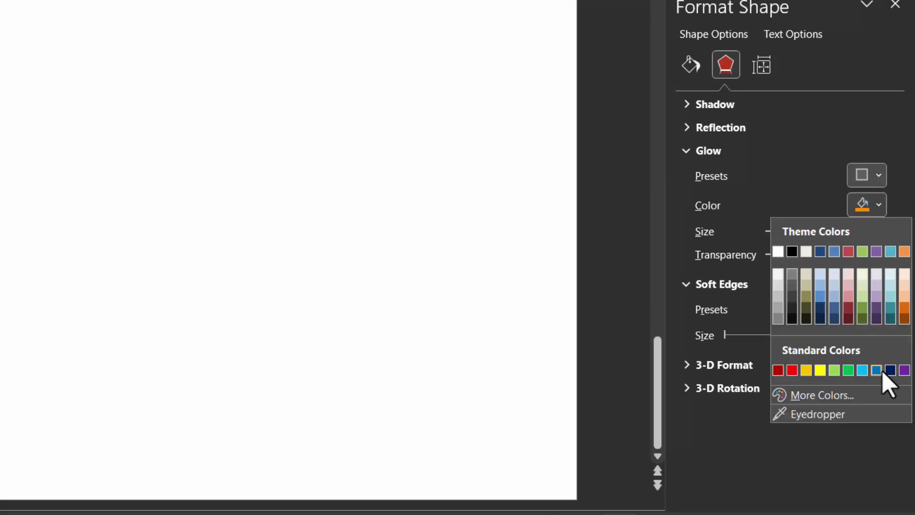
click(905, 371)
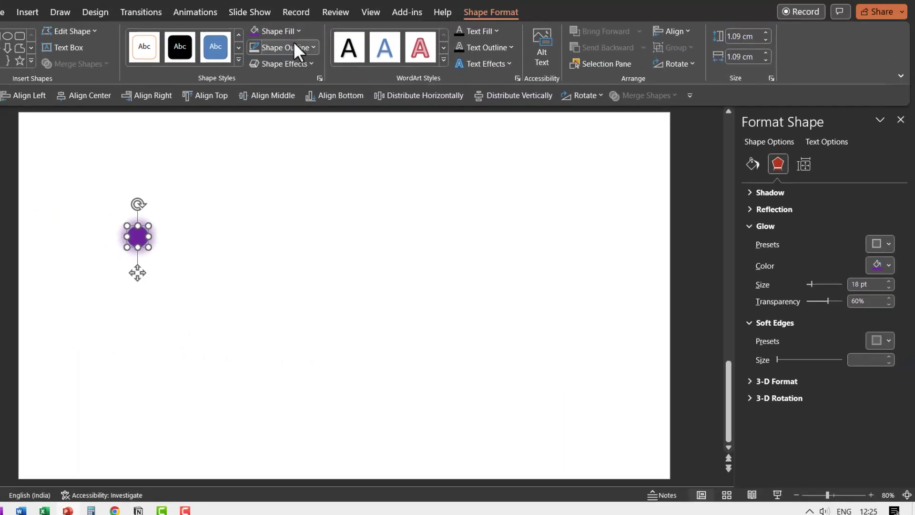
- Remove the circle's outline and deselect it
click(331, 72)
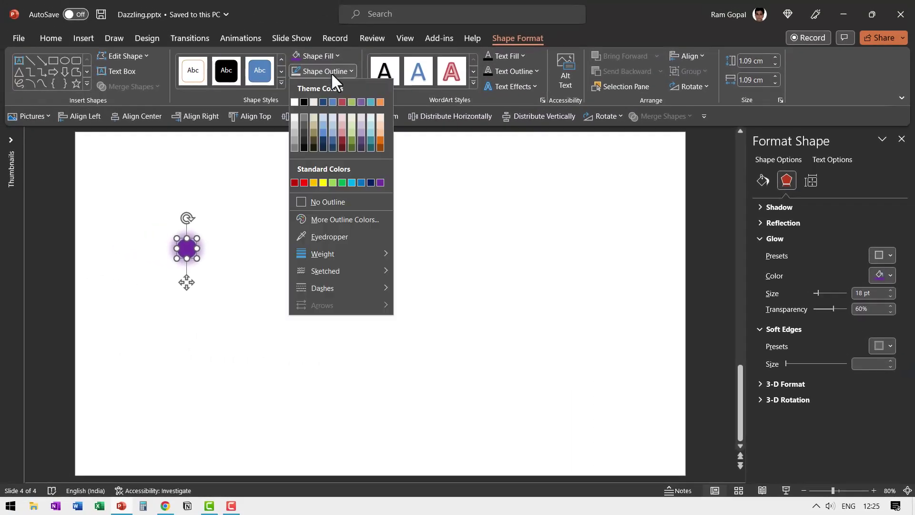
click(331, 200)
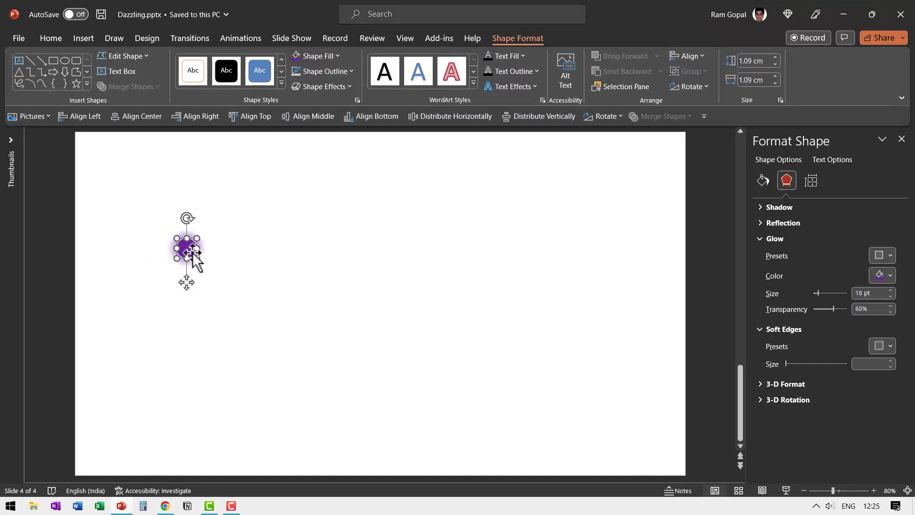
click(233, 296)
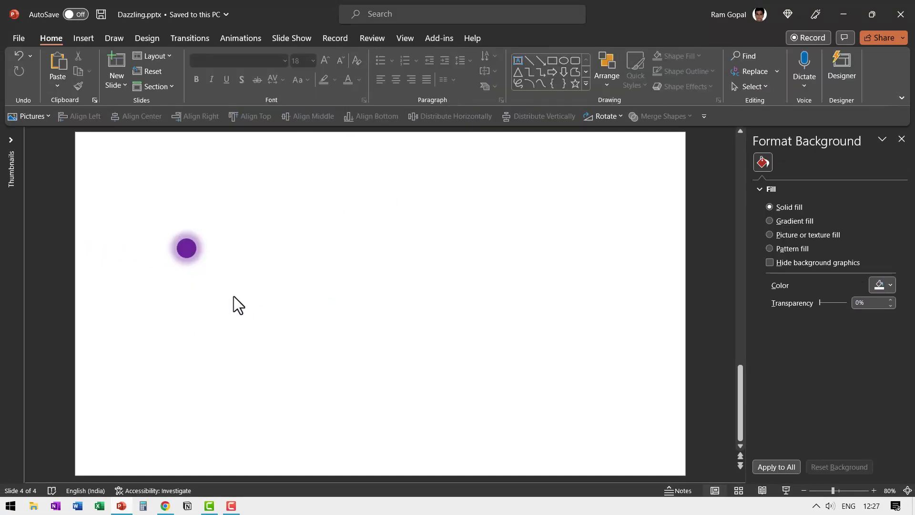
- Copy the circle to its right, repeat the copy with Ctrl+D, and select all 18 circles
click(187, 252)
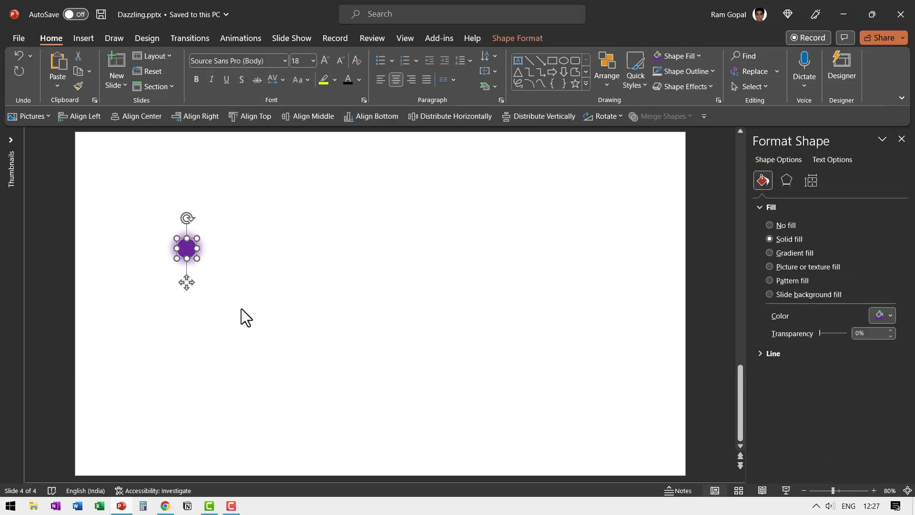
drag(188, 255, 227, 260)
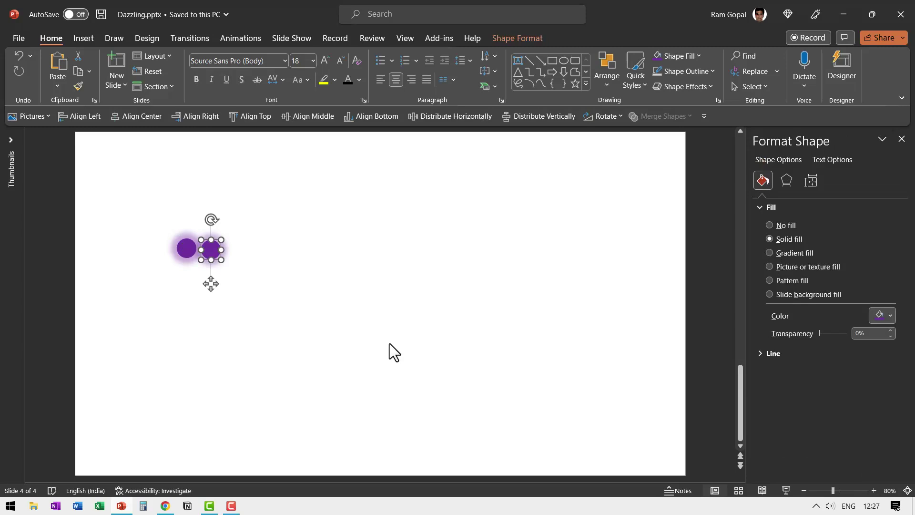
key(ctrl+d)
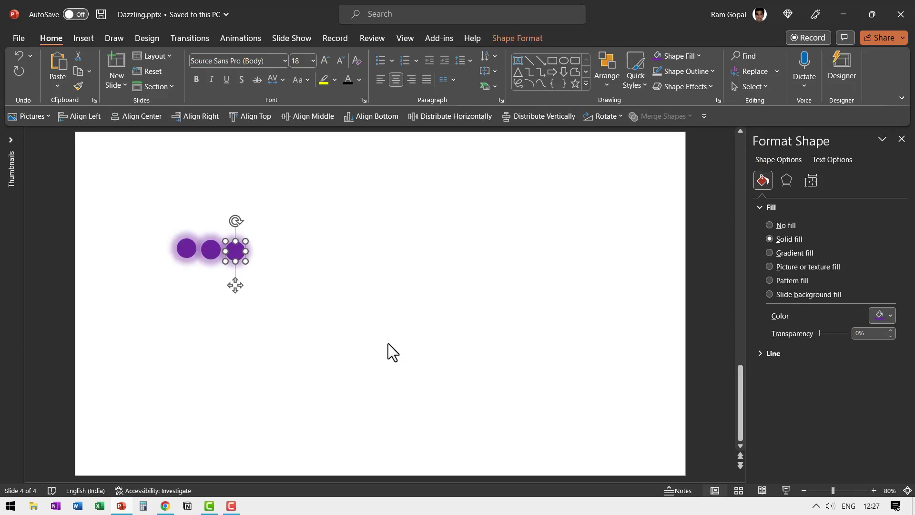
key(ctrl+d)
key(ctrl+d)
key(ctrl+d)
key(ctrl+d)
key(ctrl+d)
key(ctrl+d)
key(ctrl+d)
key(ctrl+d)
key(ctrl+d)
key(ctrl+d)
key(ctrl+d)
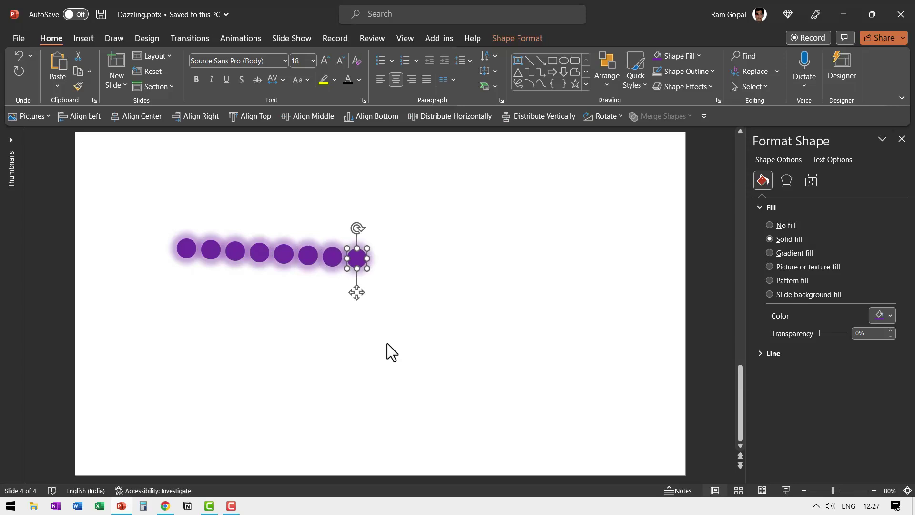
key(ctrl+d)
key(ctrl+d)
key(ctrl+d)
key(ctrl+d)
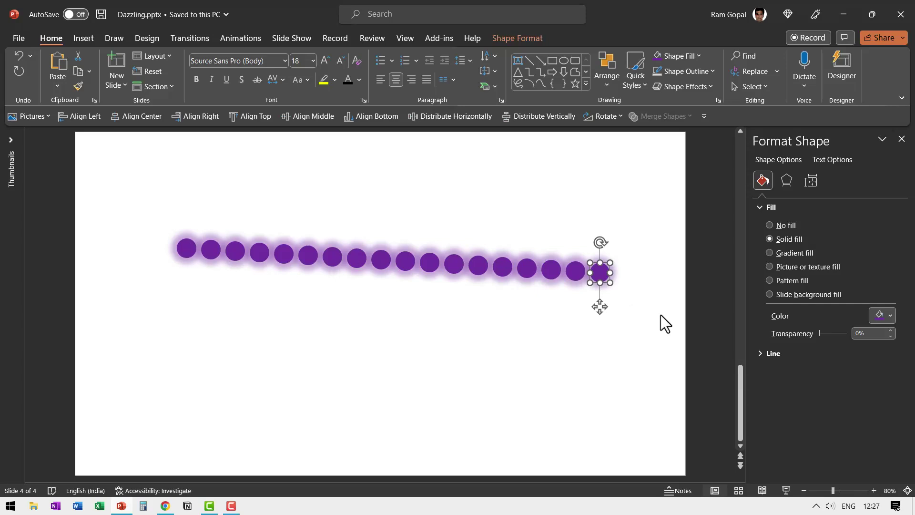
drag(661, 315, 101, 222)
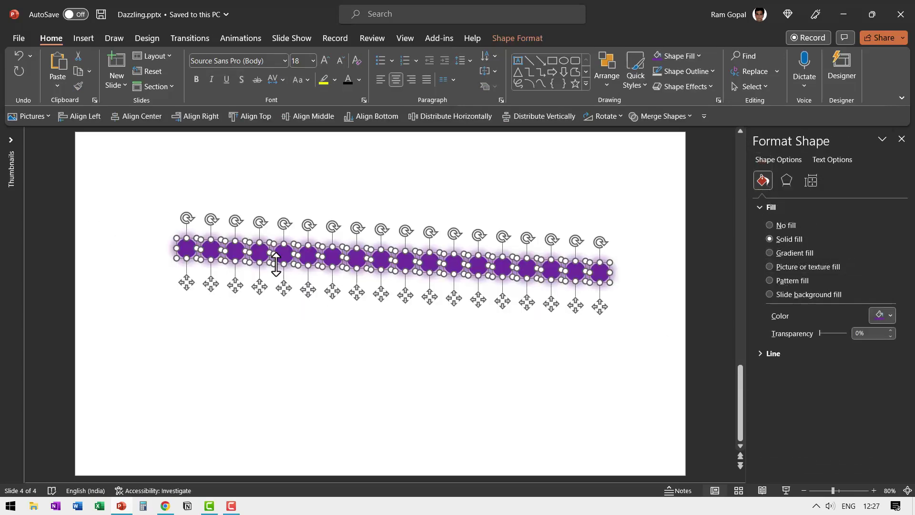
- Align the 18 bulbs middle, distribute them horizontally, nudge the row up, and group it
click(607, 79)
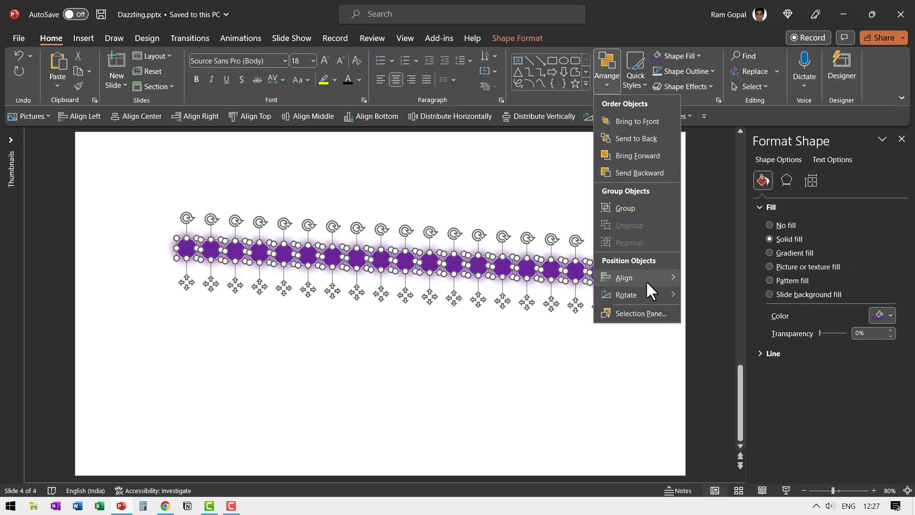
mouse_move(660, 277)
click(725, 345)
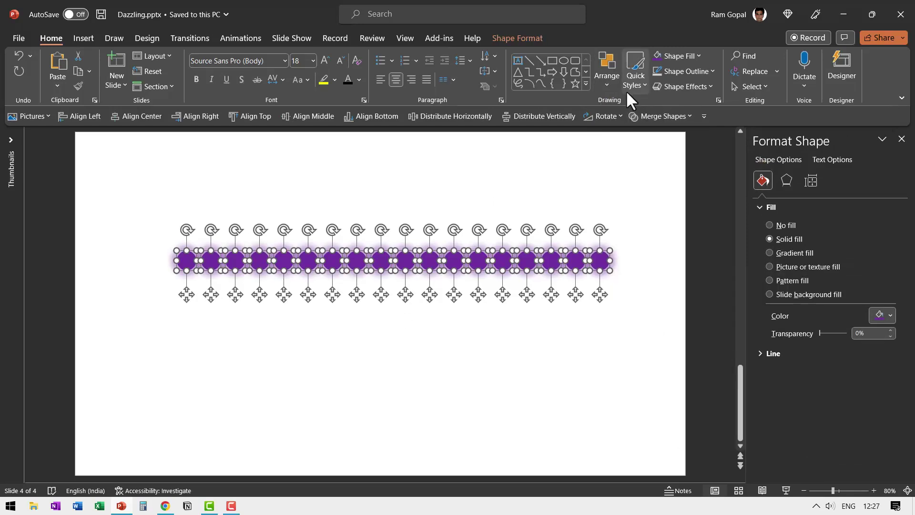
click(609, 80)
mouse_move(635, 278)
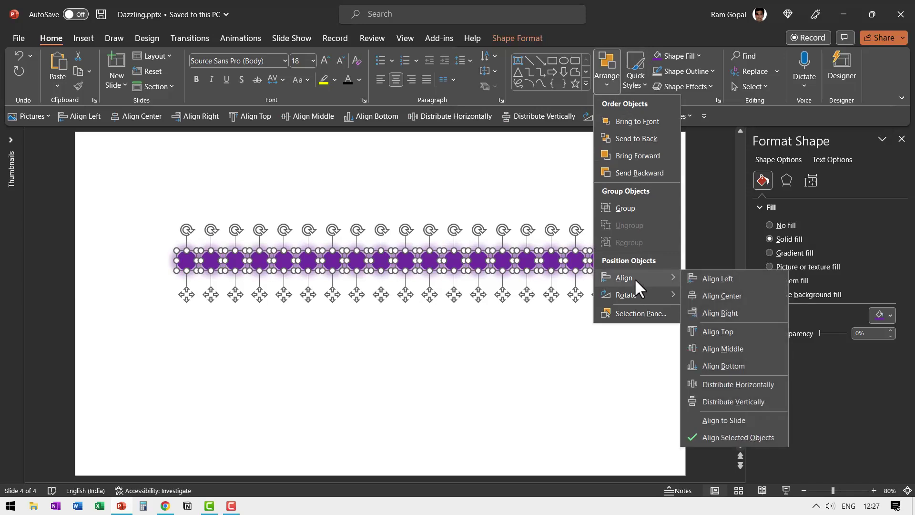
click(729, 384)
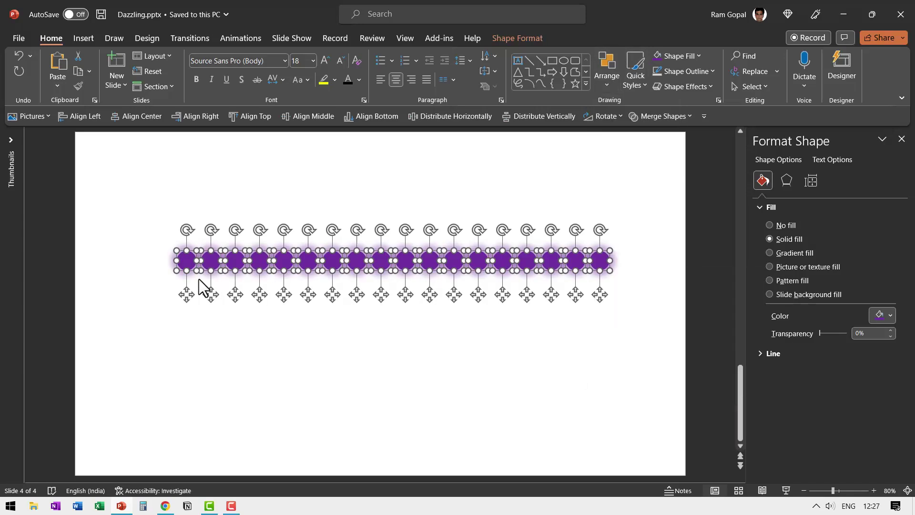
drag(577, 267, 569, 253)
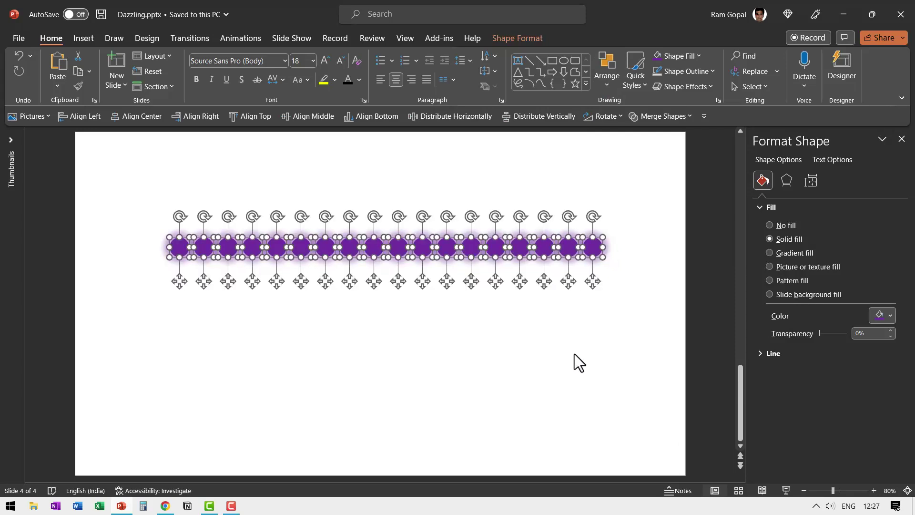
key(ctrl+g)
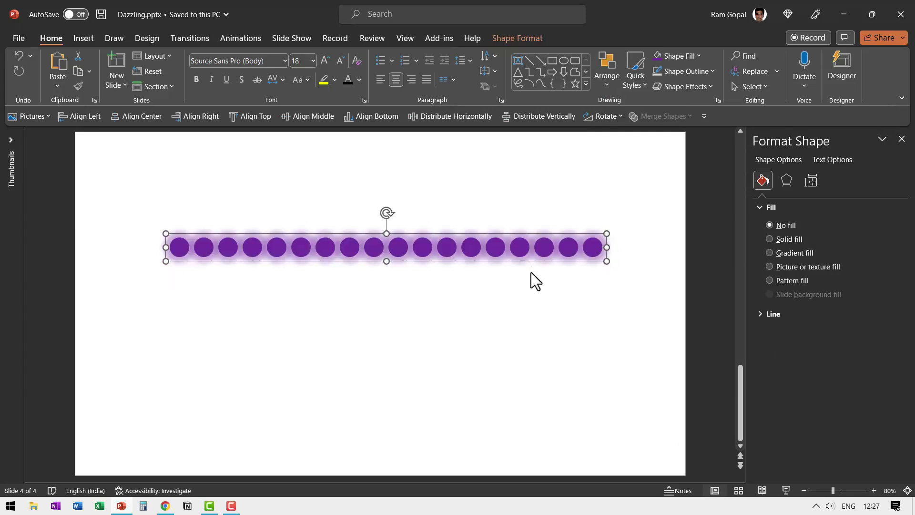
- Copy the bulb row lower down, rotate a copy 90° right, and place it at the rows' right ends
drag(520, 248, 474, 328)
click(439, 433)
click(436, 382)
click(609, 118)
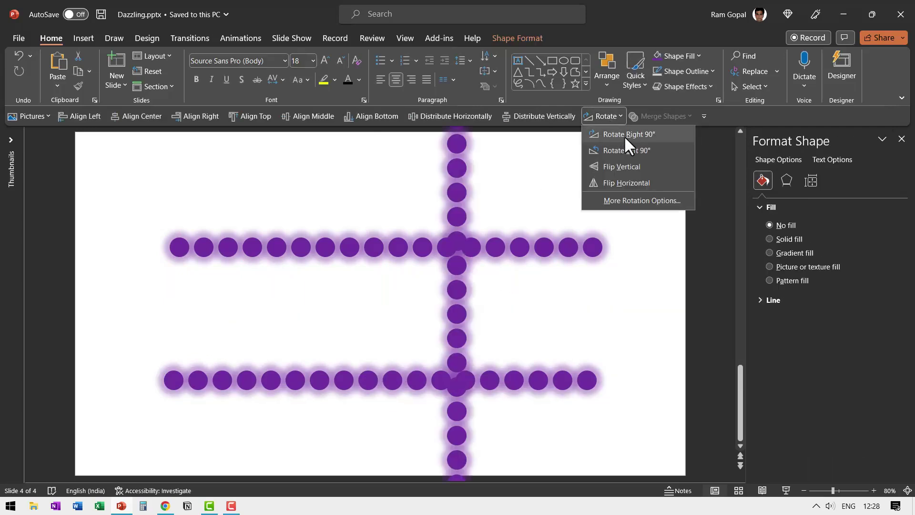
click(625, 135)
drag(456, 167, 592, 317)
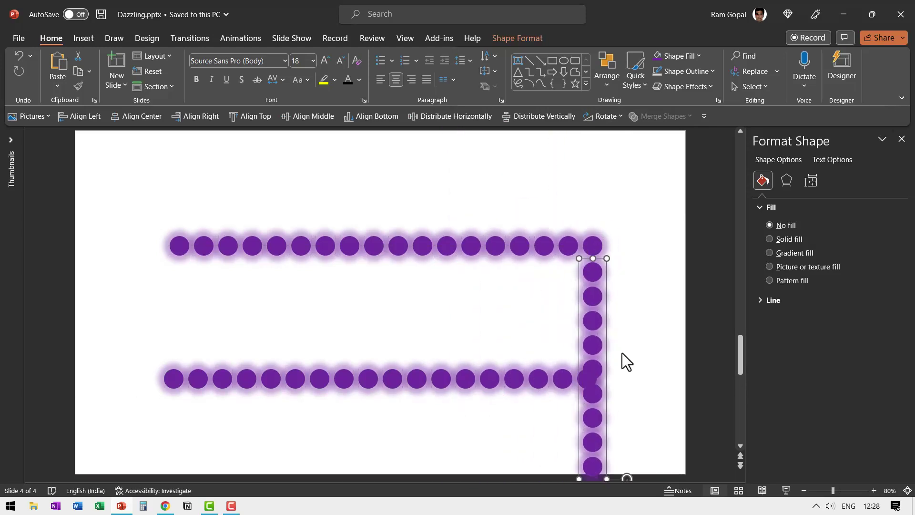
click(615, 365)
- Ungroup the vertical bulb column and delete the circles hanging below the bottom row
click(594, 398)
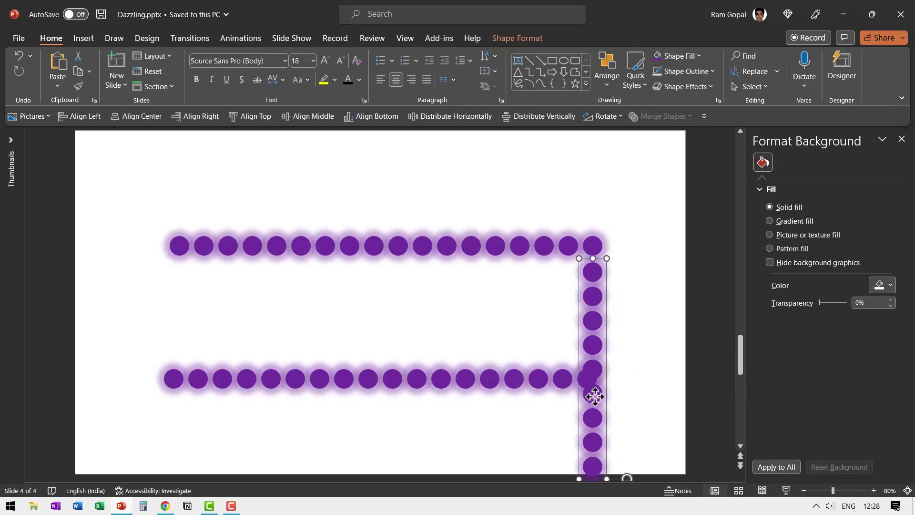
right_click(597, 397)
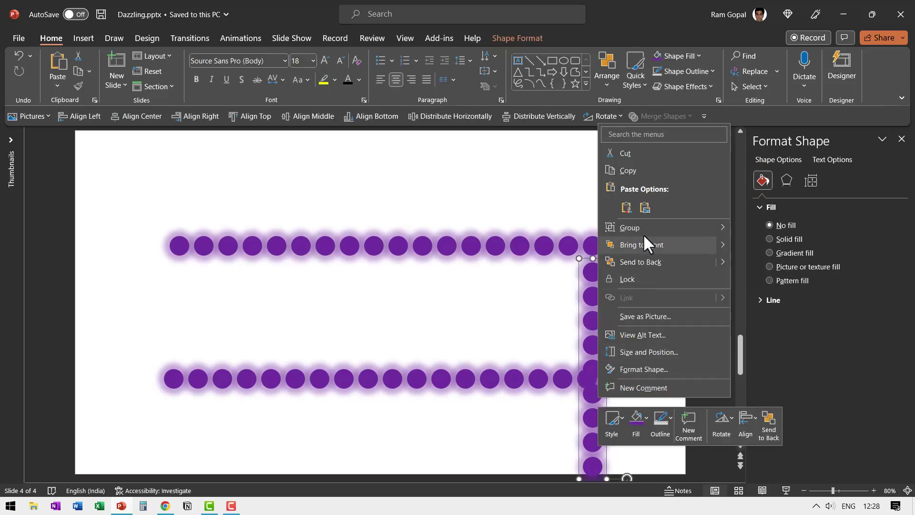
mouse_move(643, 228)
click(766, 265)
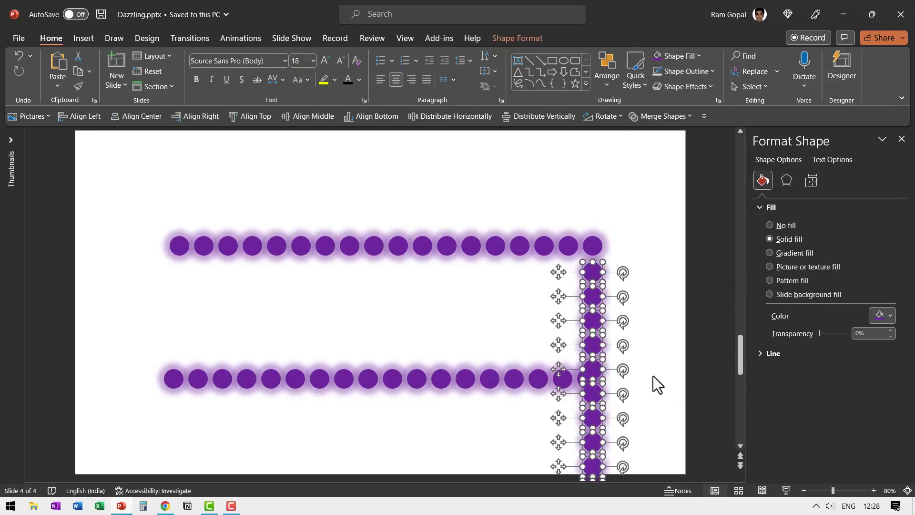
click(620, 390)
click(602, 398)
shift+click(599, 425)
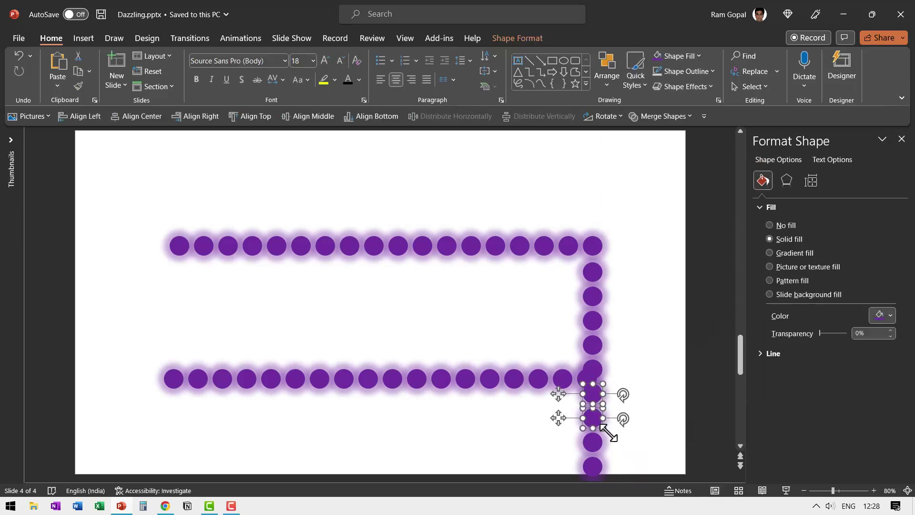
click(805, 491)
click(804, 491)
click(804, 490)
click(804, 490)
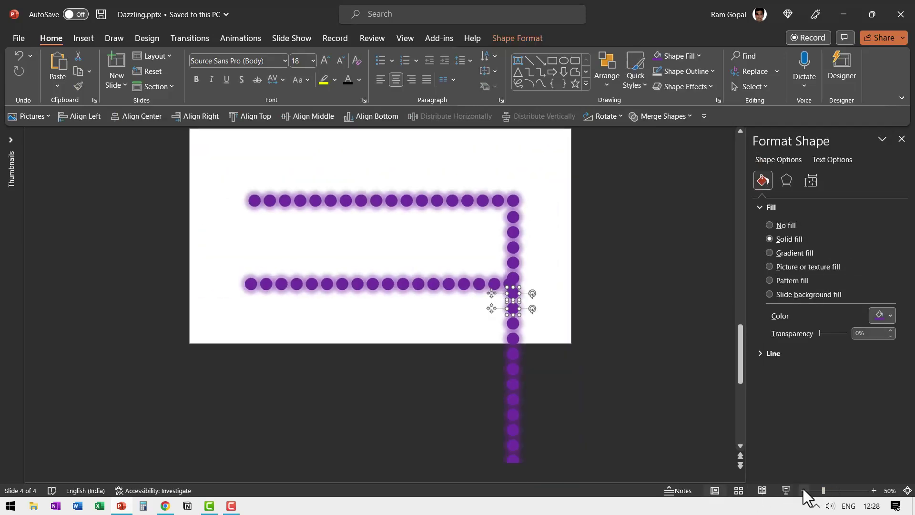
click(804, 491)
drag(488, 468, 421, 353)
key(Delete)
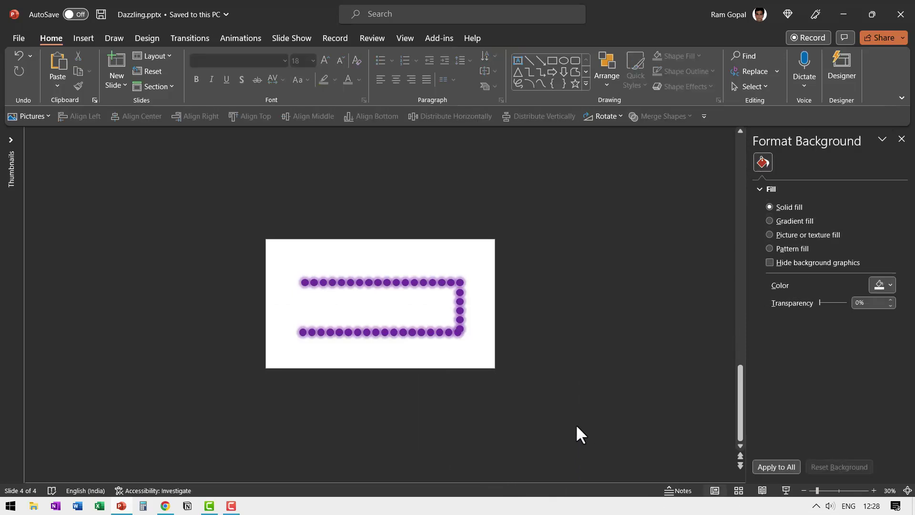
- Group the six remaining right-column circles into one column, keeping it in place
drag(462, 308, 455, 287)
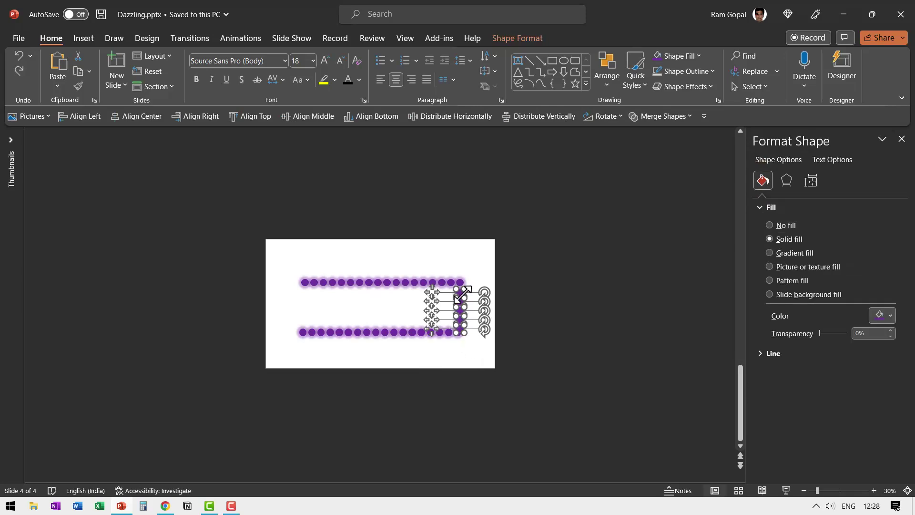
click(488, 360)
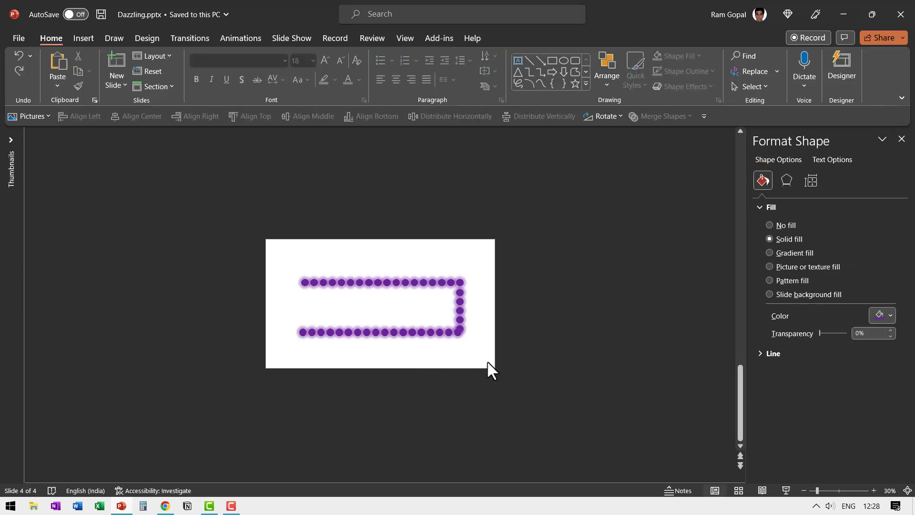
click(461, 306)
shift+click(460, 301)
shift+click(461, 310)
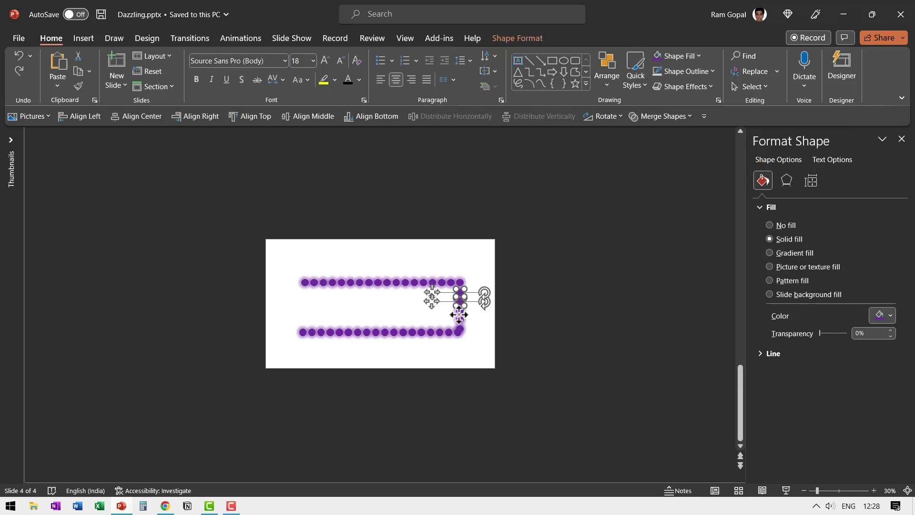
shift+click(461, 319)
shift+click(462, 328)
shift+click(462, 332)
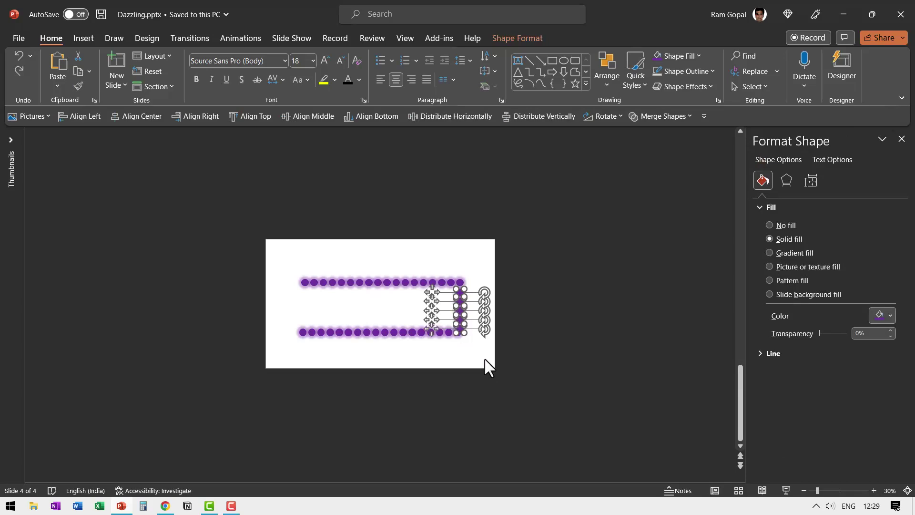
key(ctrl+g)
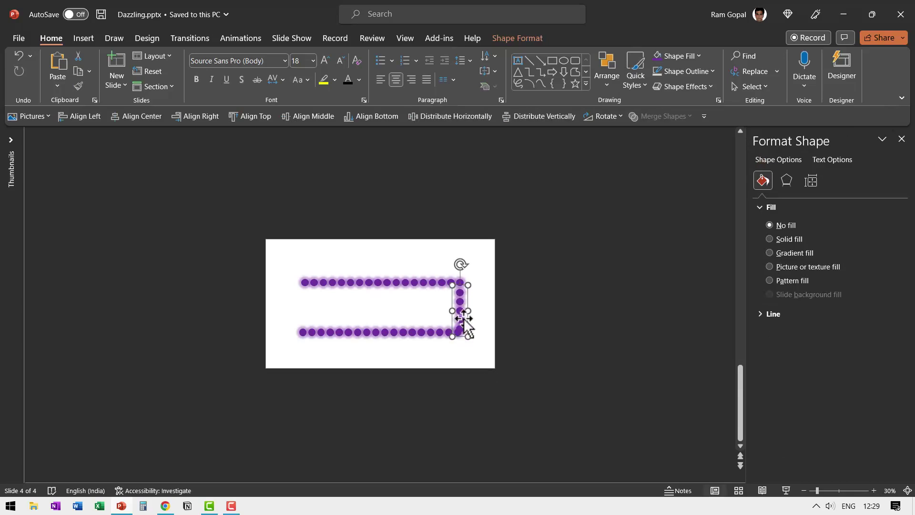
drag(460, 303, 478, 301)
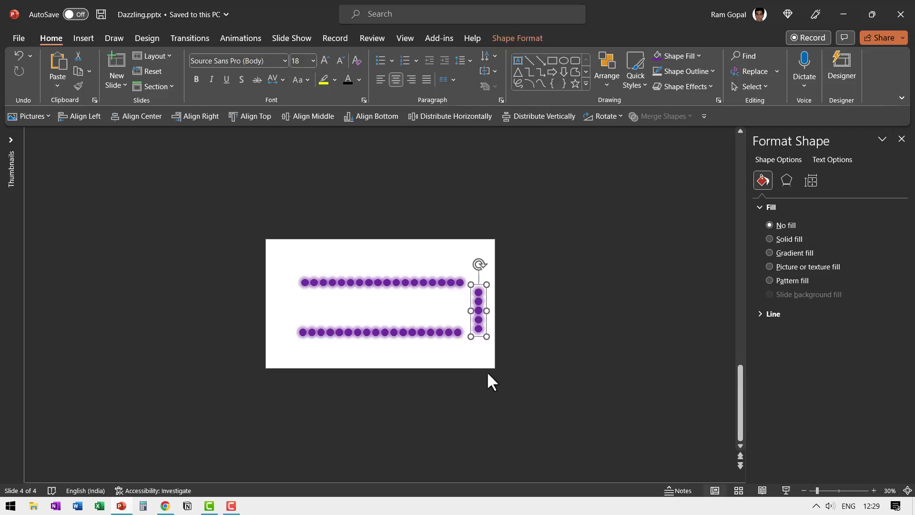
key(ctrl+z)
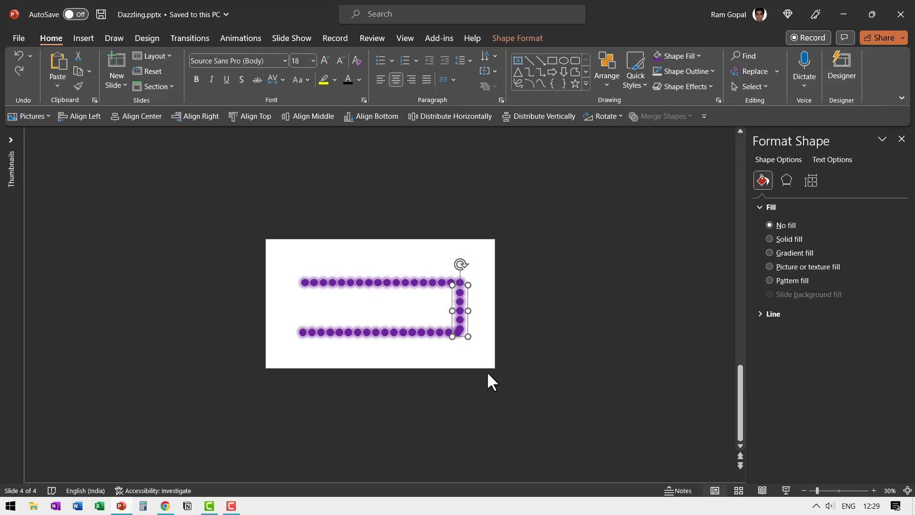
- Nudge the bottom row down, then distribute the three bulb runs vertically and align them right
click(907, 490)
click(644, 328)
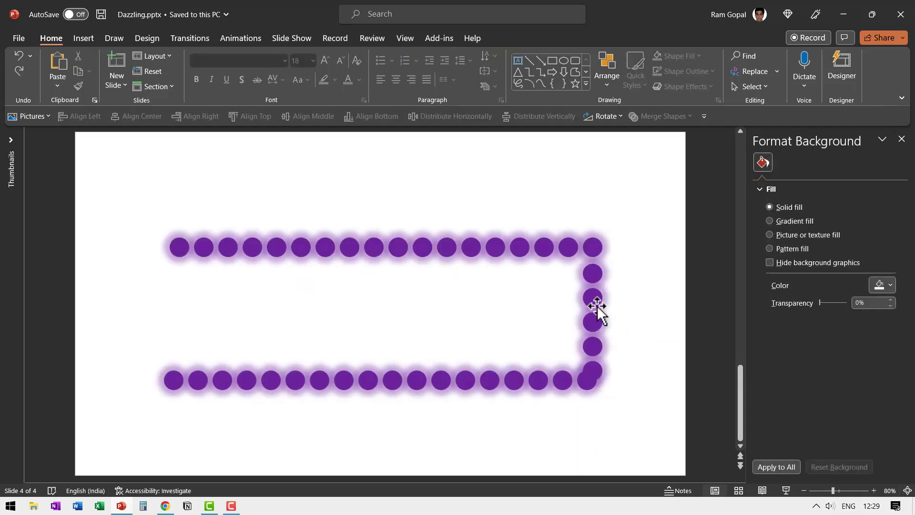
drag(520, 381, 522, 401)
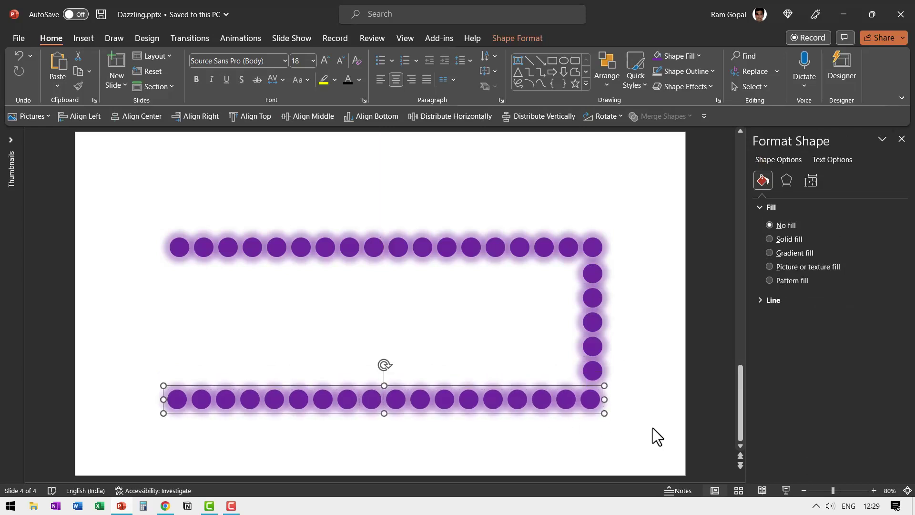
click(548, 257)
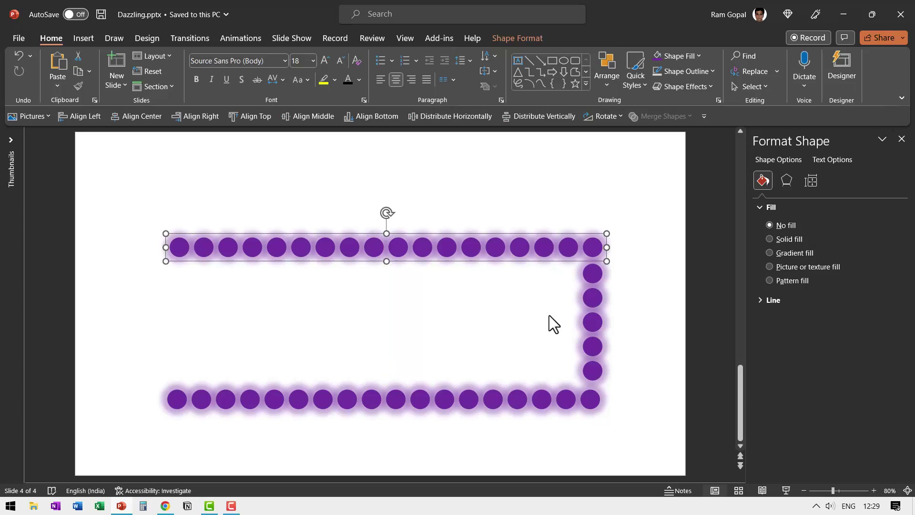
shift+click(521, 400)
shift+click(596, 298)
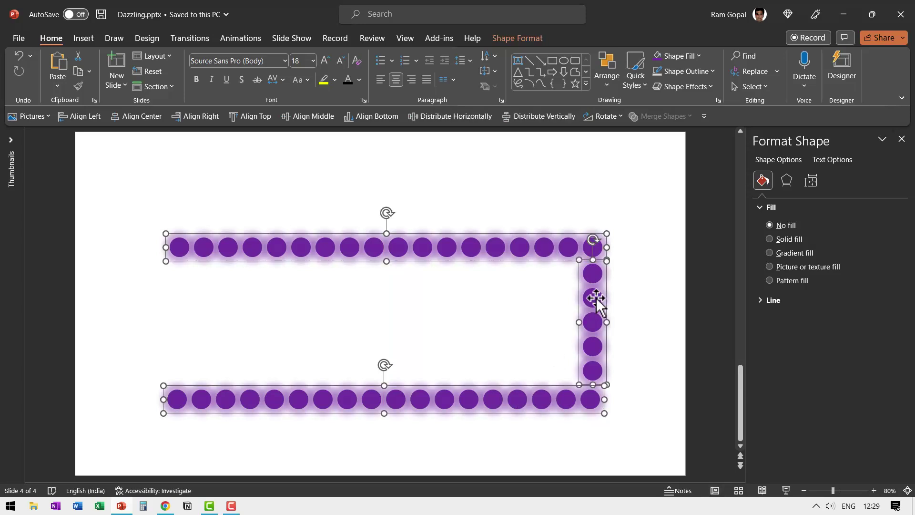
click(534, 117)
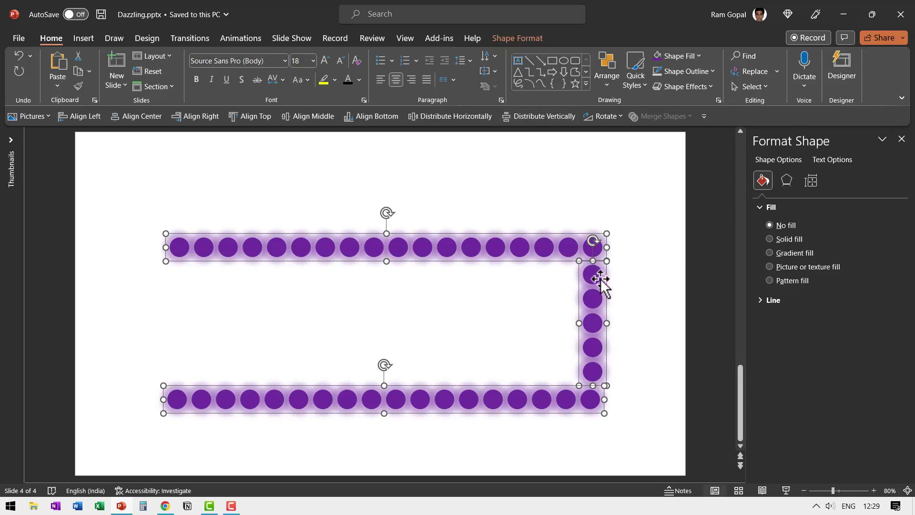
click(187, 118)
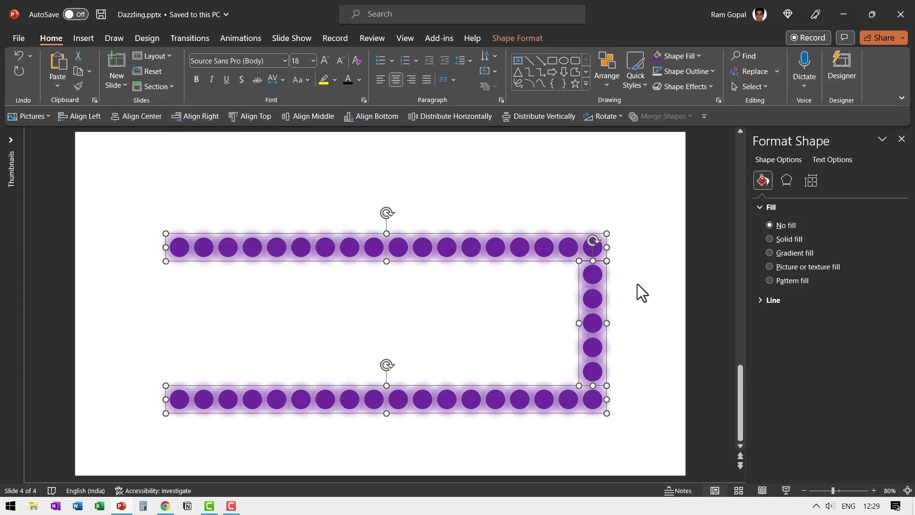
click(664, 293)
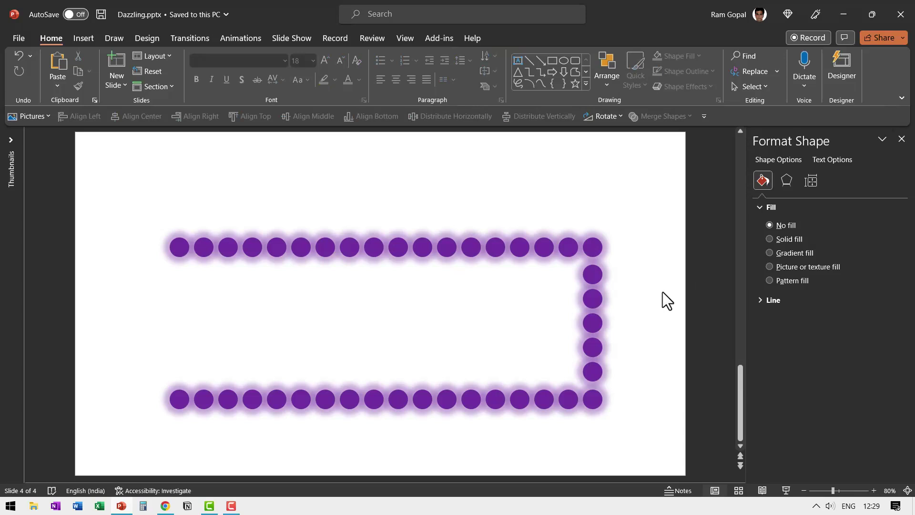
- Copy the right bulb column to the left end of the rows
click(595, 279)
drag(595, 279, 182, 275)
click(403, 337)
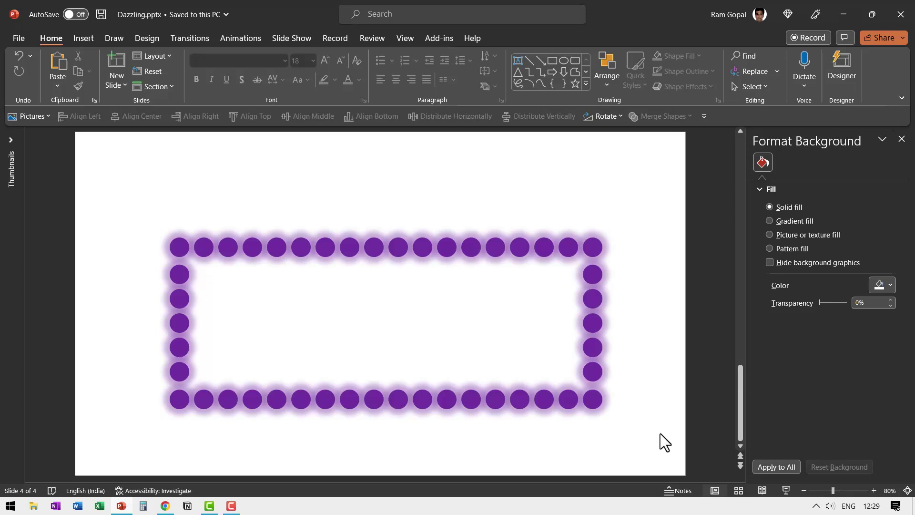
- Ungroup the whole frame into individual circles and select them all
drag(656, 441, 124, 187)
right_click(303, 253)
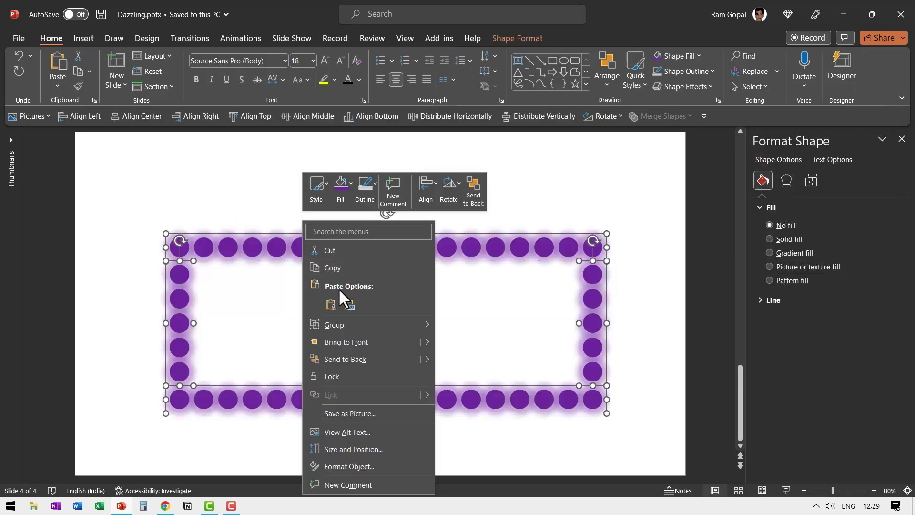
mouse_move(391, 327)
click(456, 361)
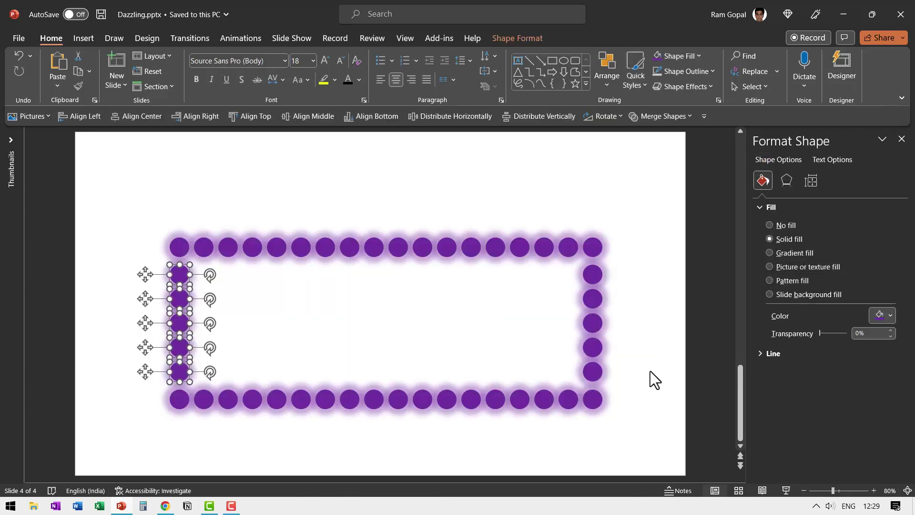
click(644, 381)
drag(638, 453, 107, 201)
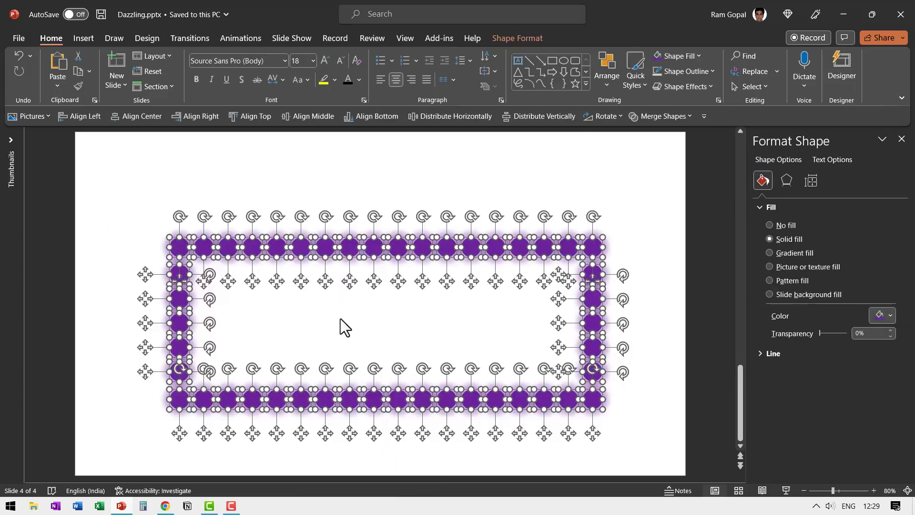
- Show the Animation Pane and select the top-row bulbs through the top-right corner
click(233, 37)
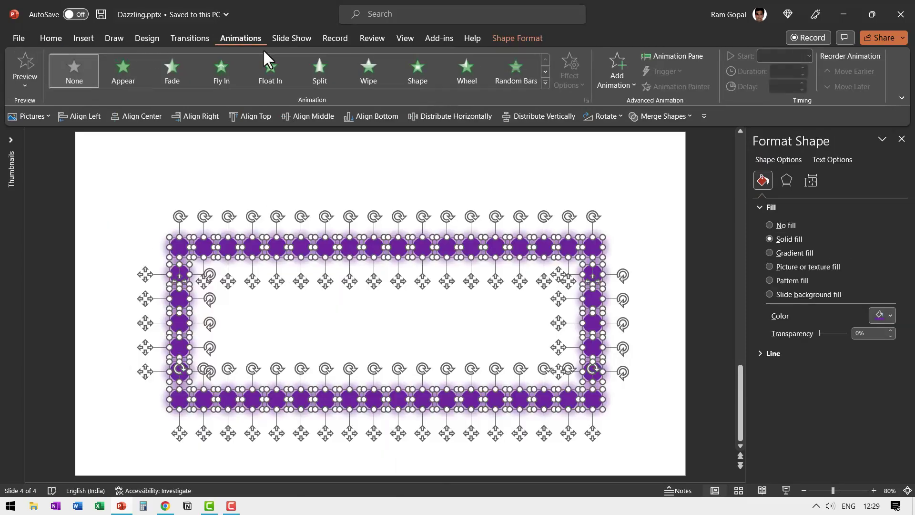
click(677, 58)
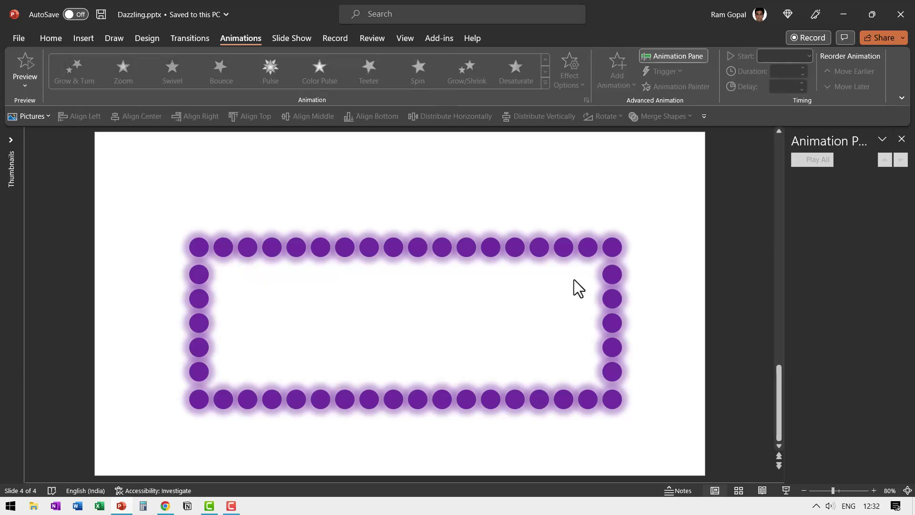
click(227, 248)
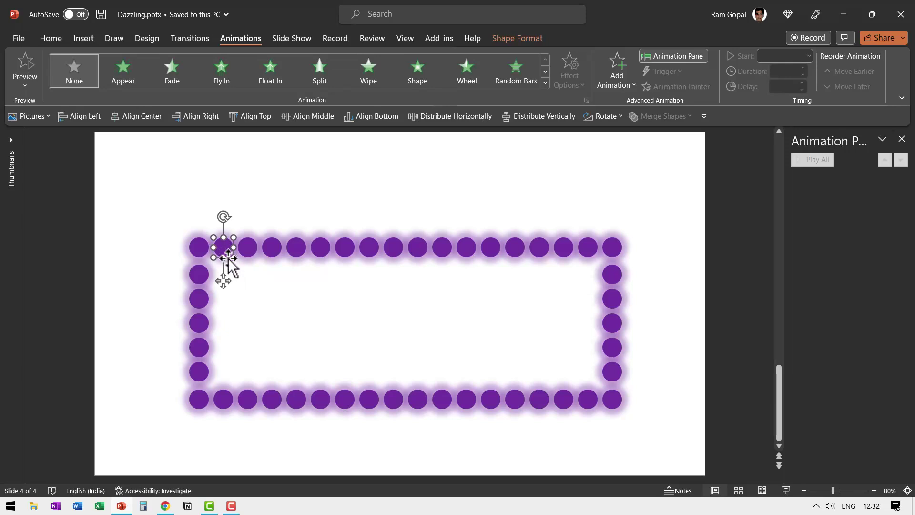
shift+click(252, 249)
shift+click(272, 248)
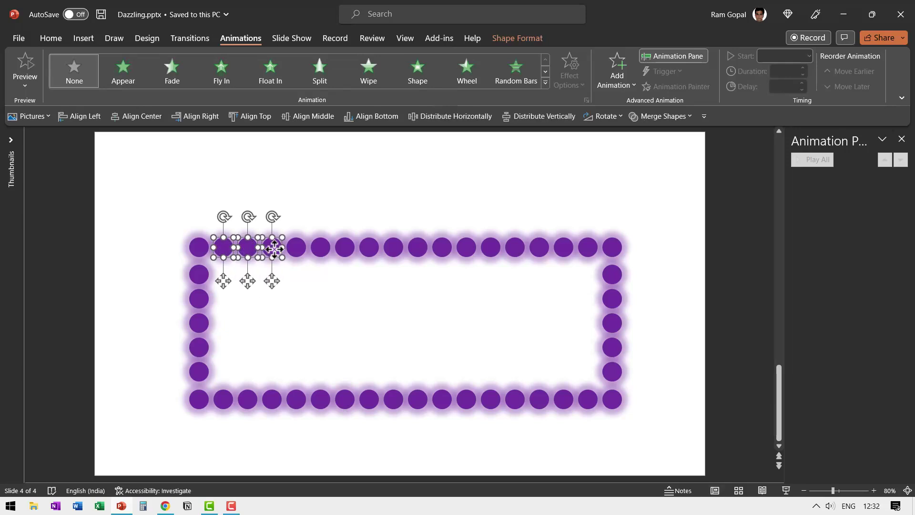
shift+click(296, 248)
shift+click(321, 248)
shift+click(345, 248)
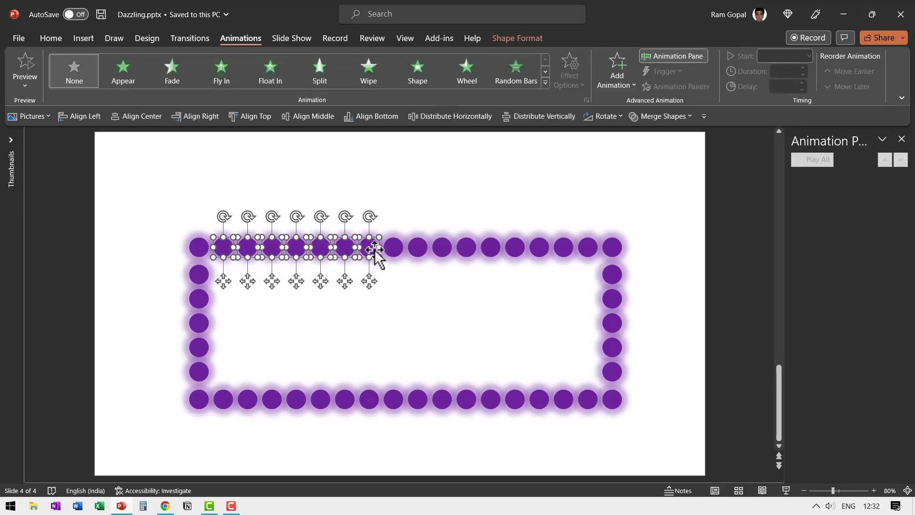
shift+click(394, 248)
shift+click(418, 248)
shift+click(467, 248)
shift+click(491, 248)
shift+click(540, 248)
shift+click(564, 248)
shift+click(588, 248)
shift+click(613, 248)
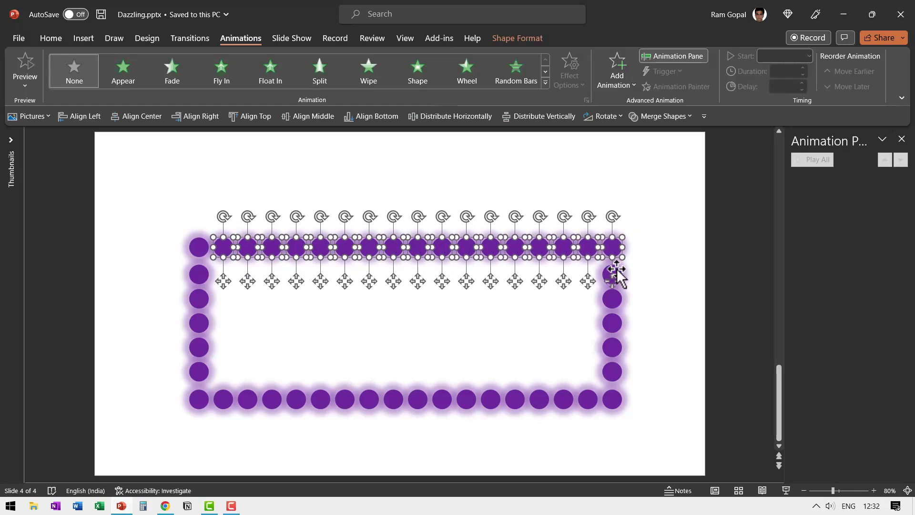
- Add the right-column, bottom-row and left-column bulbs to the selection
shift+click(612, 275)
shift+click(612, 372)
shift+click(613, 399)
shift+click(540, 399)
shift+click(515, 399)
shift+click(418, 399)
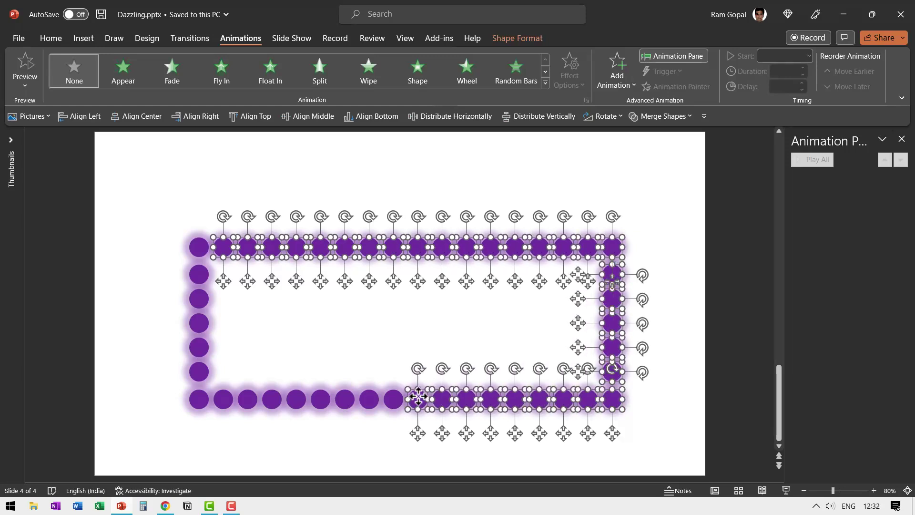
shift+click(394, 399)
shift+click(321, 400)
shift+click(296, 399)
shift+click(272, 399)
shift+click(247, 399)
shift+click(223, 399)
shift+click(198, 399)
shift+click(199, 372)
shift+click(199, 248)
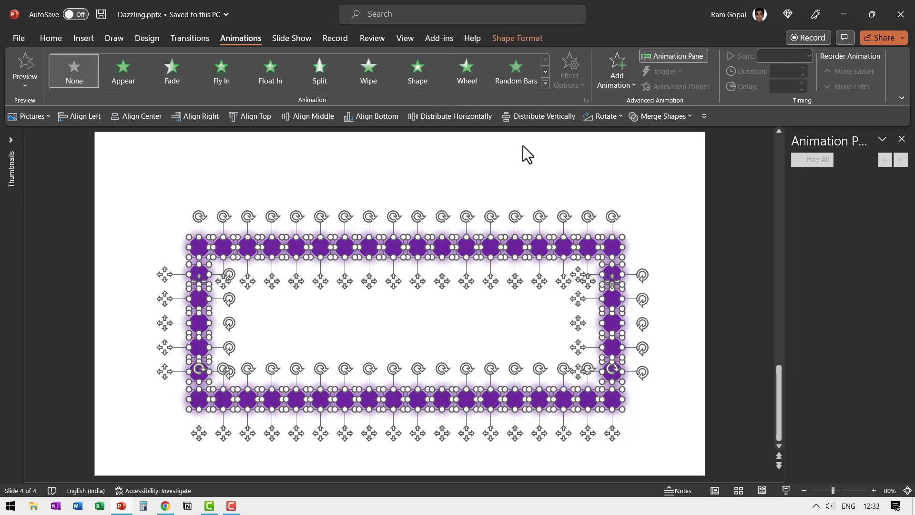
click(545, 83)
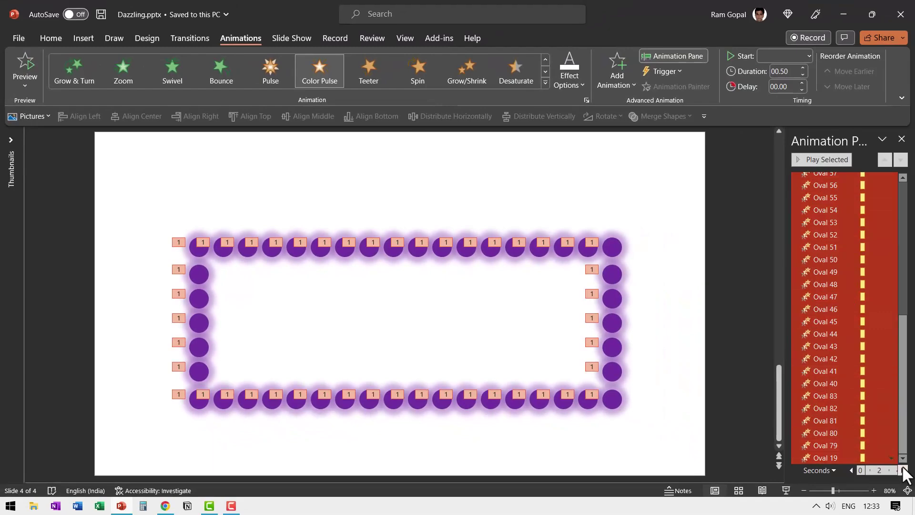
- Set the bulbs' Color Pulse animation Timing to repeat Until End of Slide
click(892, 458)
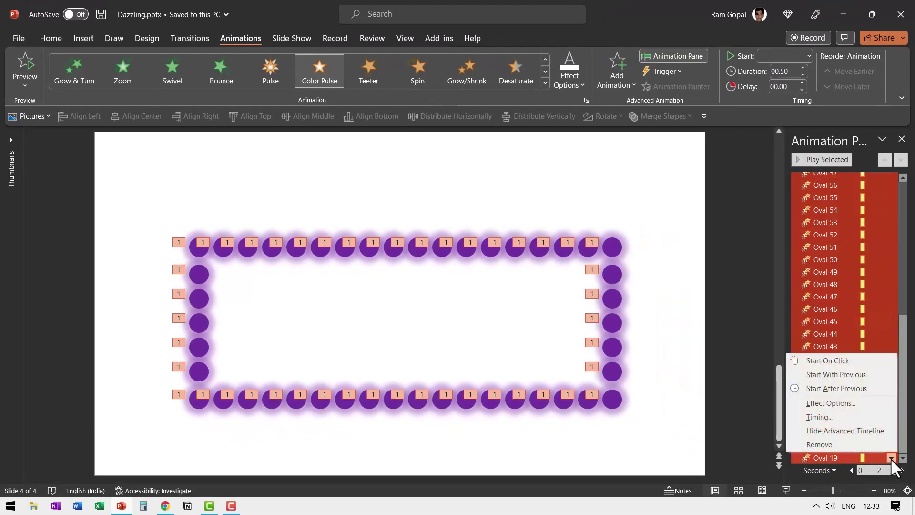
click(846, 403)
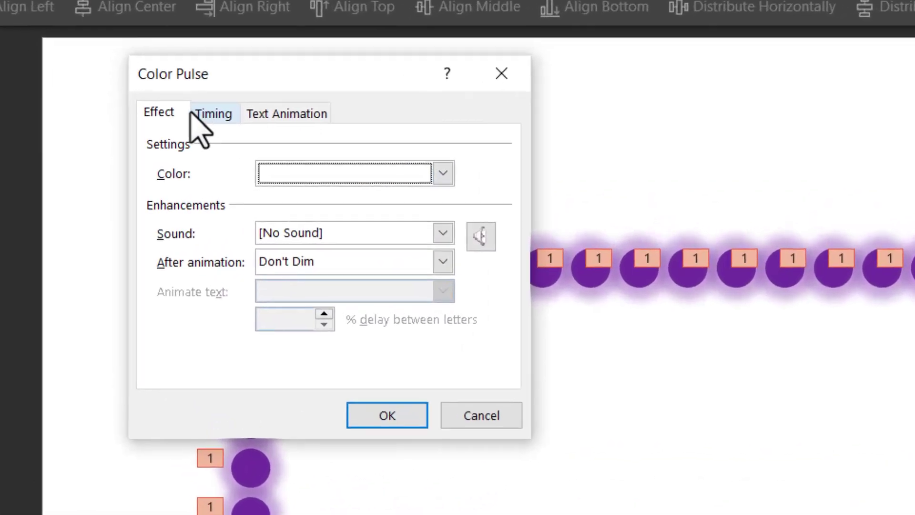
click(181, 170)
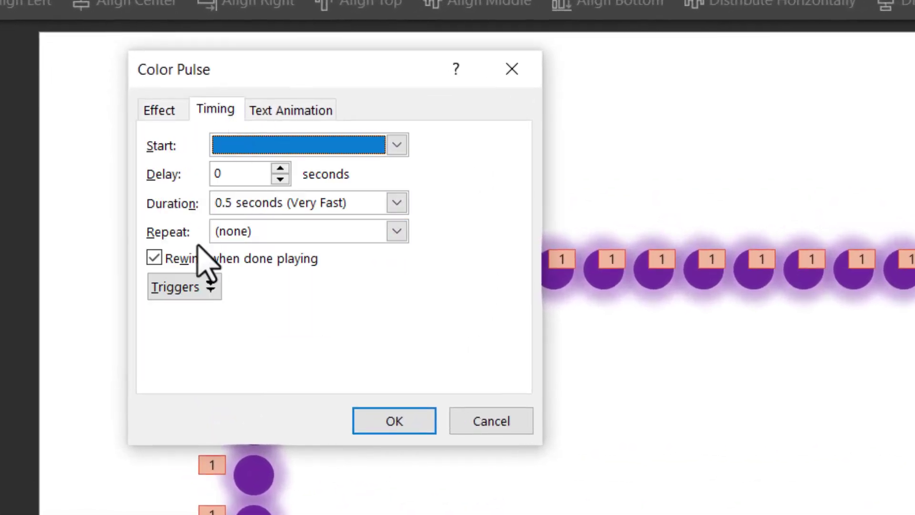
click(398, 233)
click(289, 372)
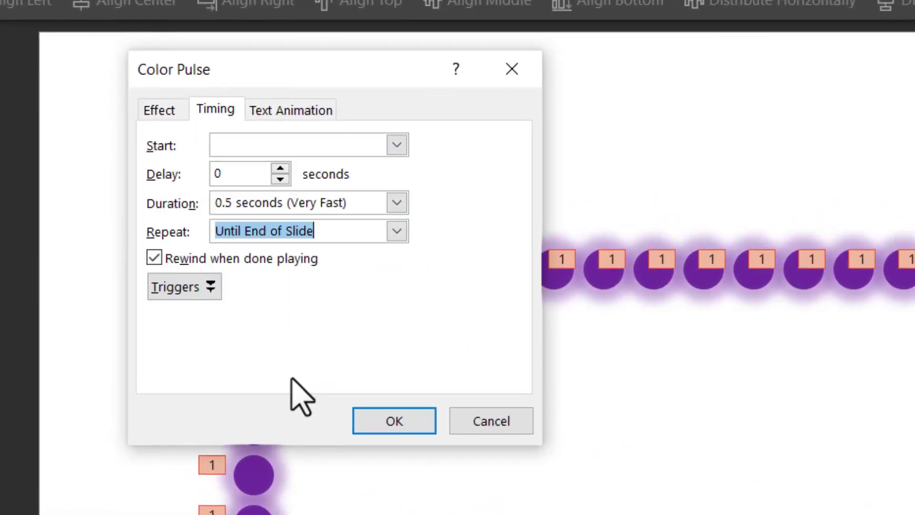
click(397, 422)
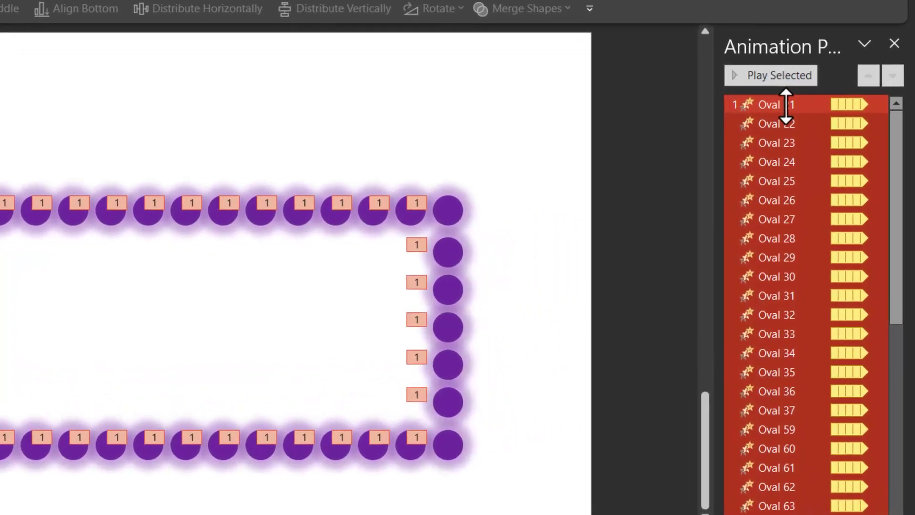
- Set the bulb animations to start With Previous
click(828, 166)
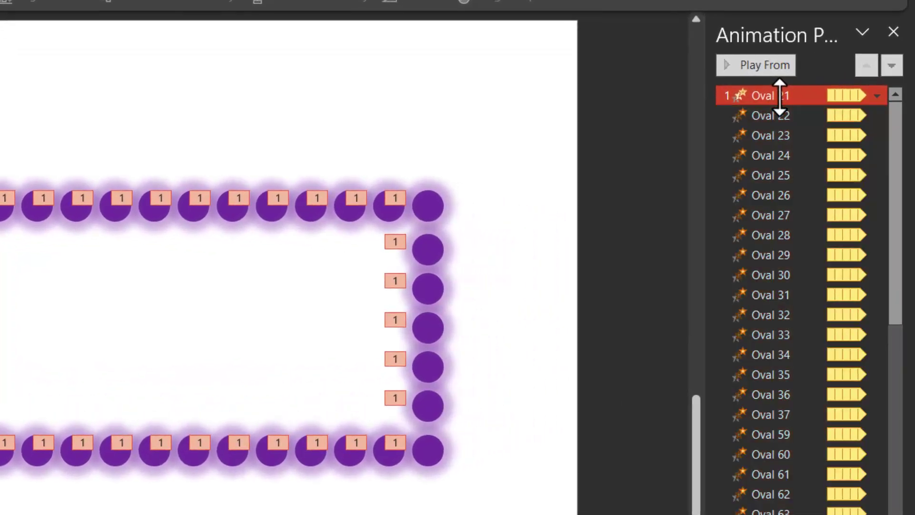
click(771, 33)
click(697, 130)
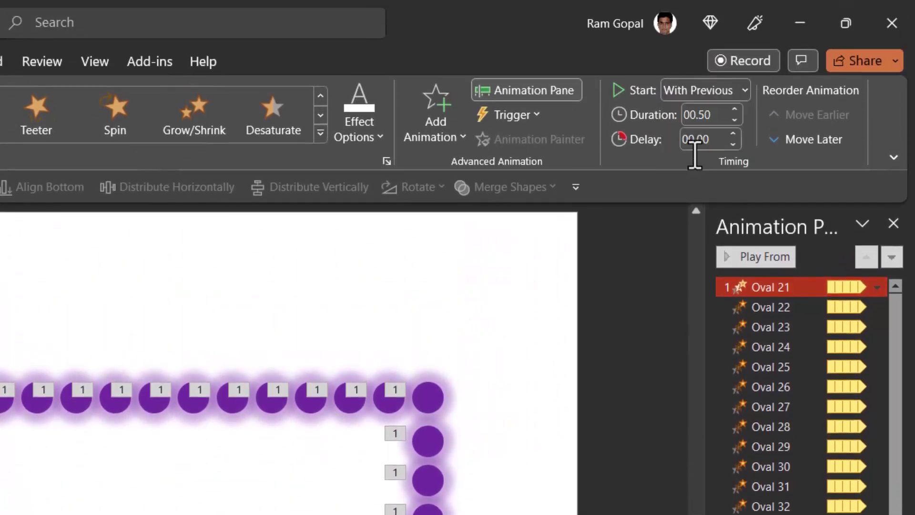
- Give Ovals 22 through 26 small rising delays, including 0.3 s for Oval 24
mouse_move(771, 300)
mouse_down()
mouse_move(769, 331)
mouse_move(769, 308)
mouse_up()
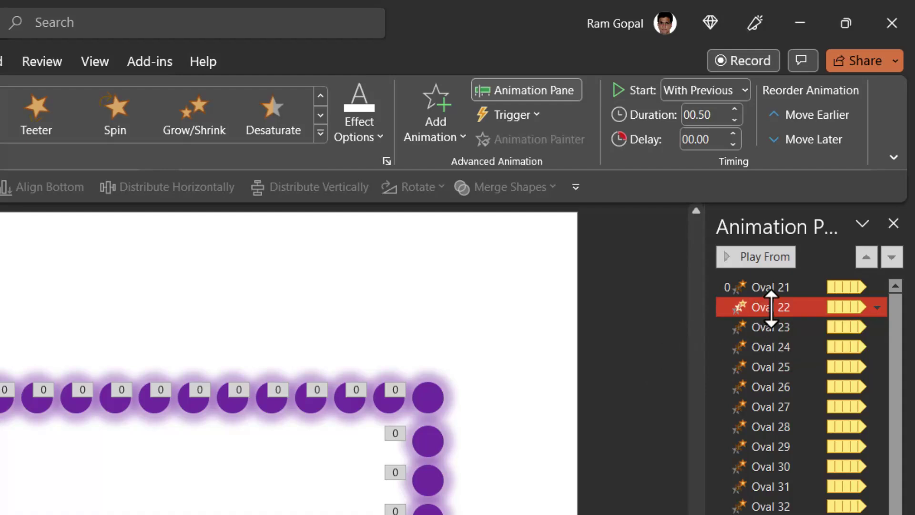
click(691, 139)
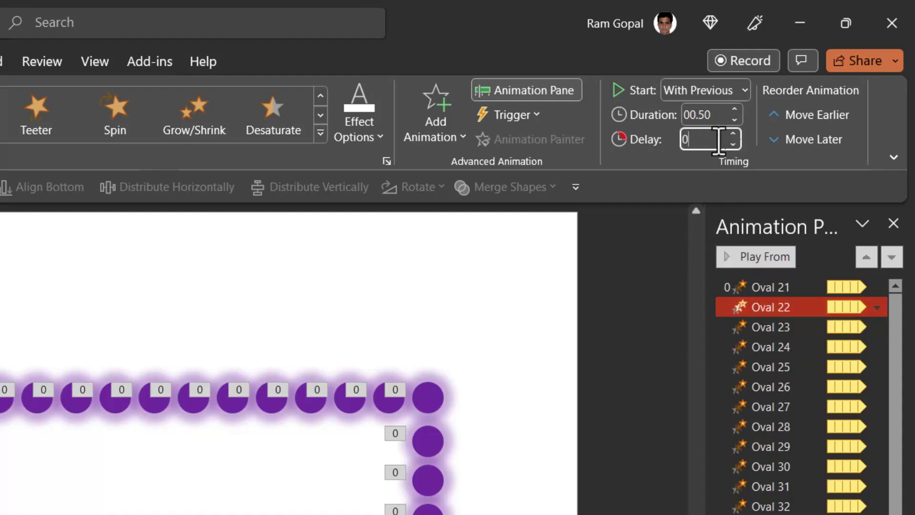
click(810, 327)
click(721, 140)
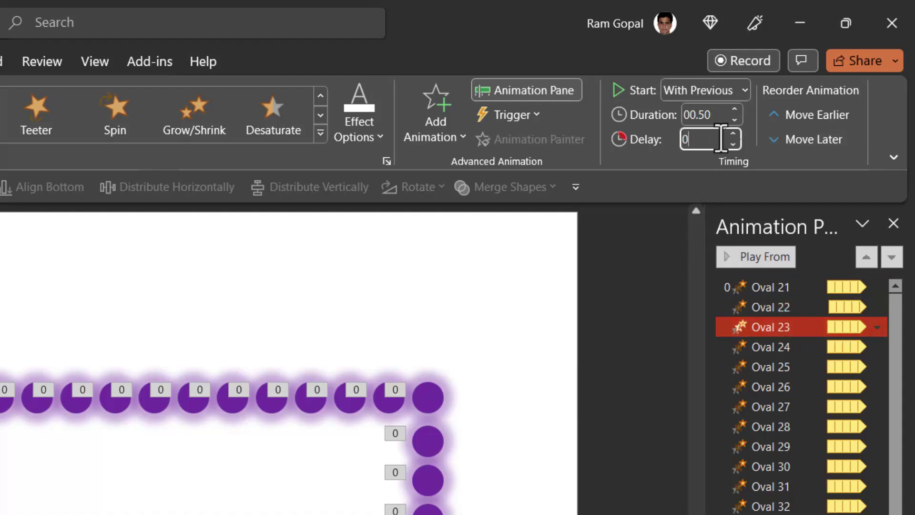
click(749, 345)
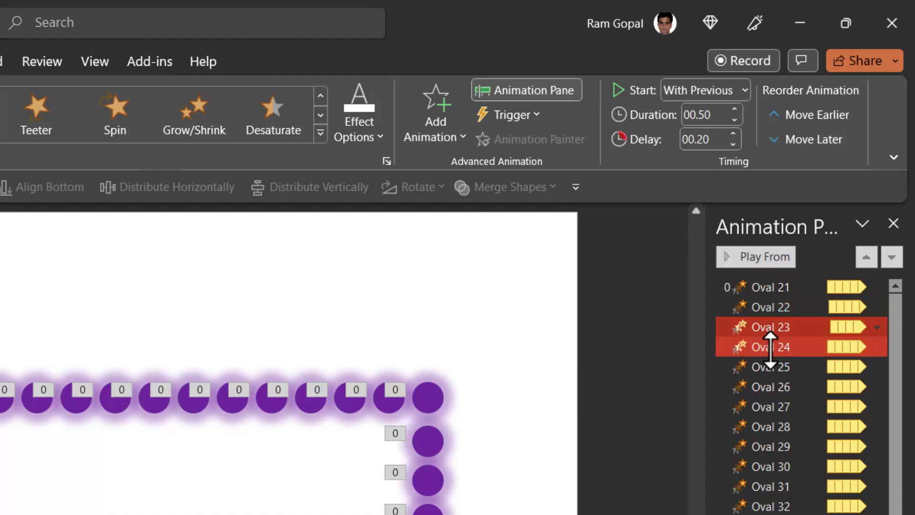
click(708, 138)
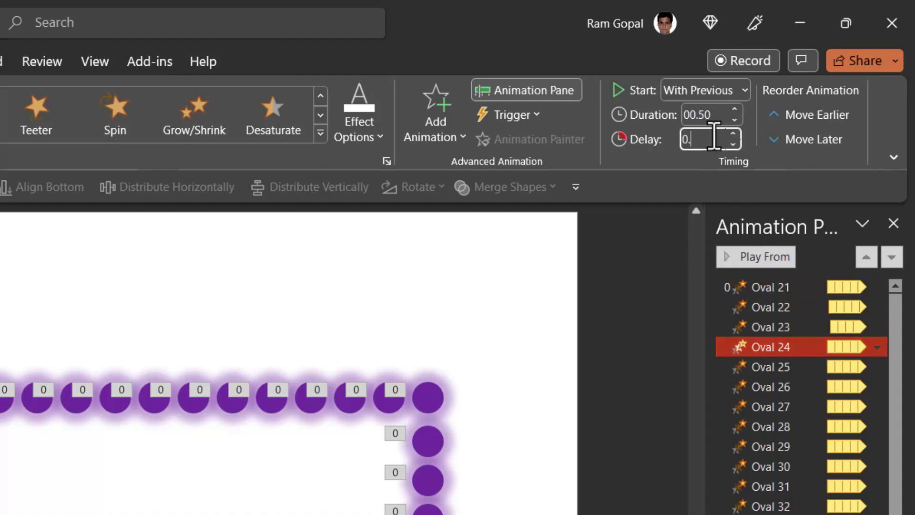
text(0.3)
key(Return)
click(779, 365)
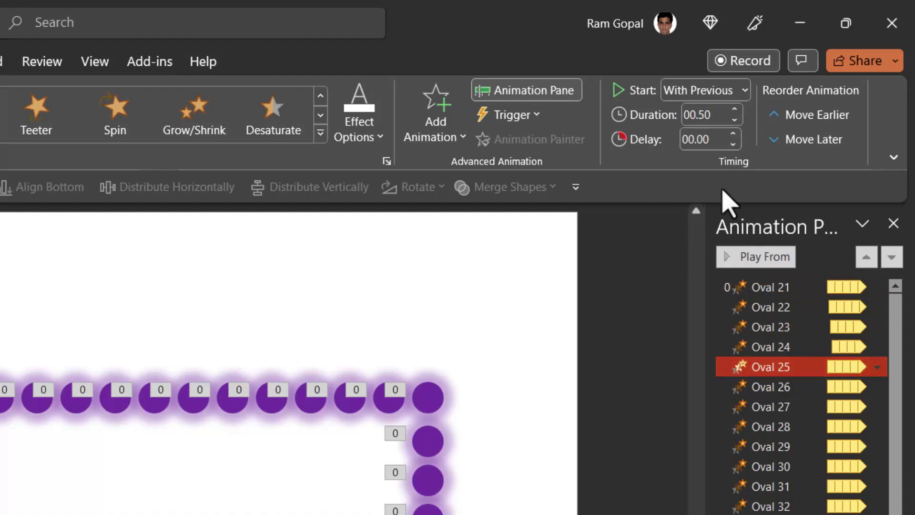
click(723, 138)
click(775, 385)
click(720, 139)
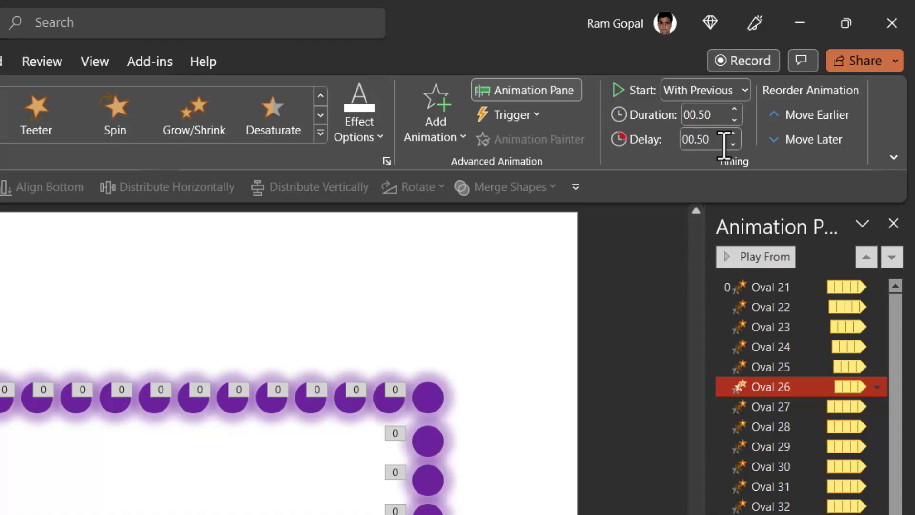
- Stagger the next bulbs' delays at 1.9, 2, 2.2, 2.5, 3, 3.4, 3.6 and 3.8 s
click(785, 409)
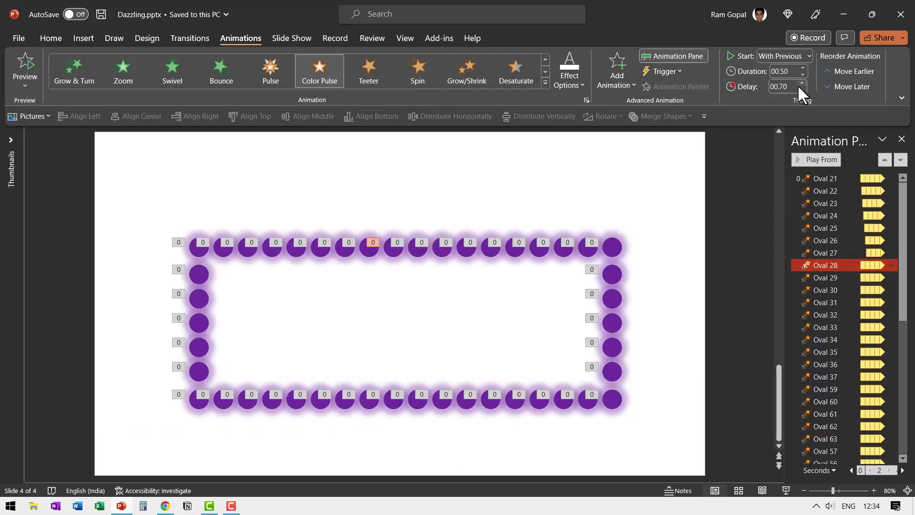
click(784, 87)
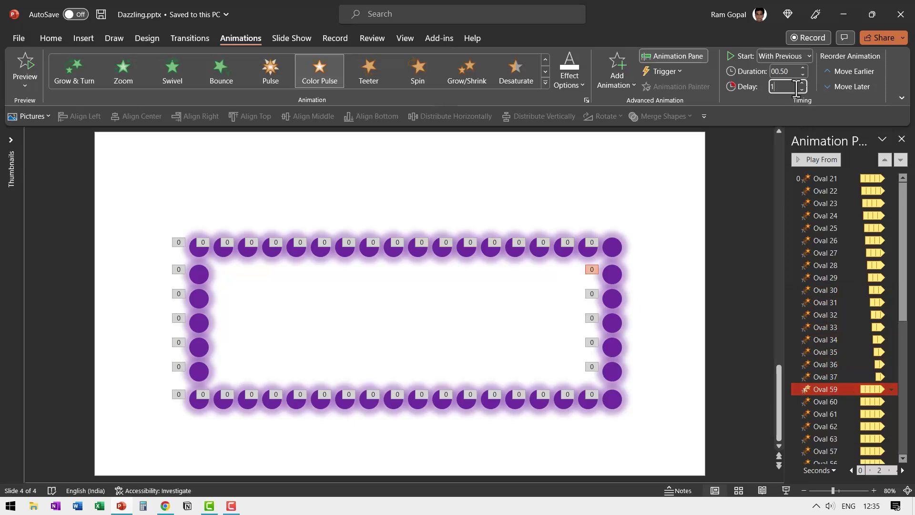
text(1.9)
click(783, 87)
text(2)
click(784, 87)
text(2.2)
click(784, 87)
text(2.5)
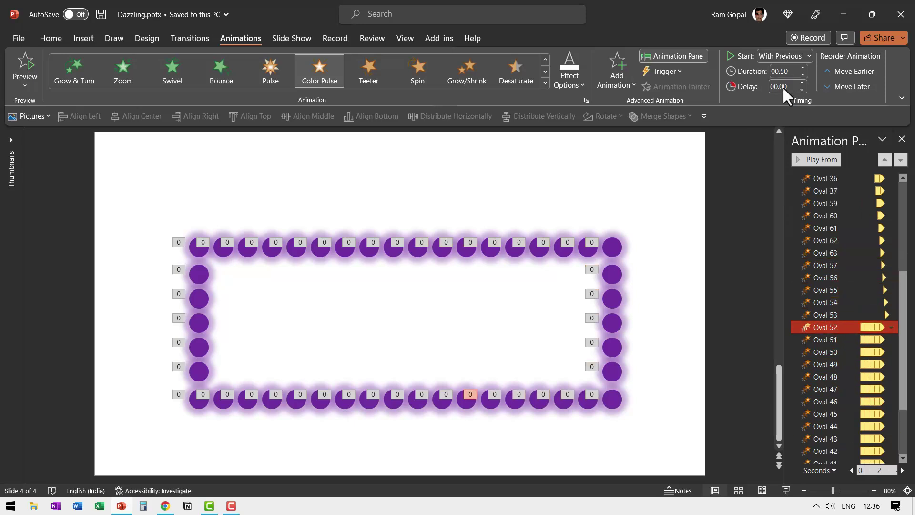
click(790, 86)
text(3.60)
click(784, 87)
text(3.4)
click(784, 86)
text(3.6)
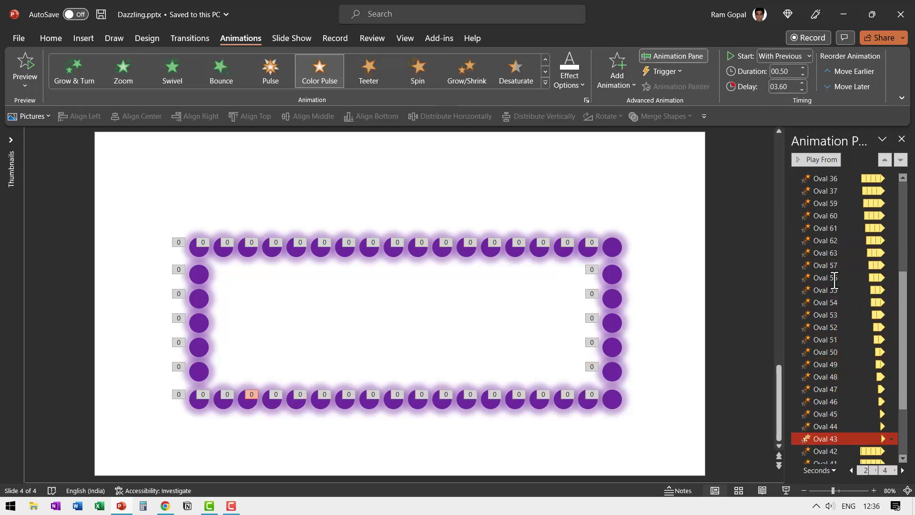
click(784, 86)
text(3.8)
- Set the last bulbs' delays to 4, 4.2 and 4.5 s, then recheck early delays
scroll(836, 372, down, 3)
click(836, 383)
click(784, 86)
text(4)
click(846, 408)
click(784, 87)
text(4.2)
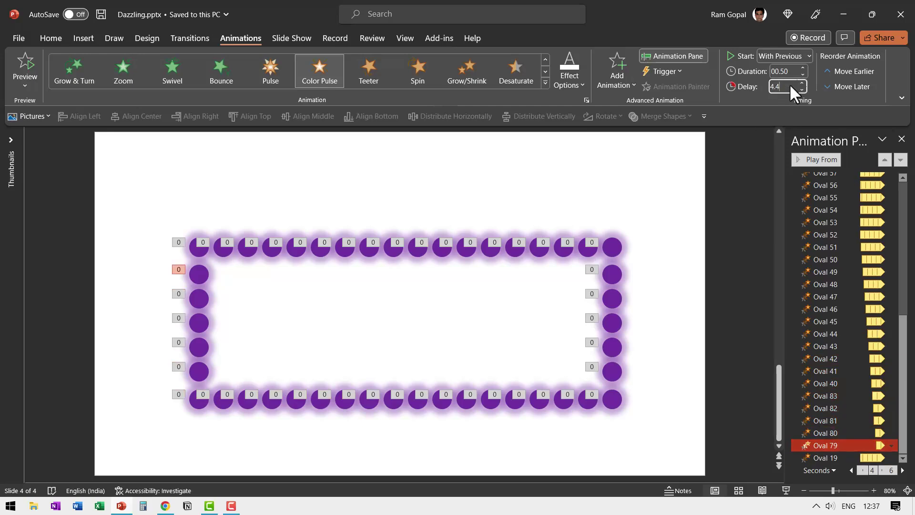
click(784, 87)
text(4.5)
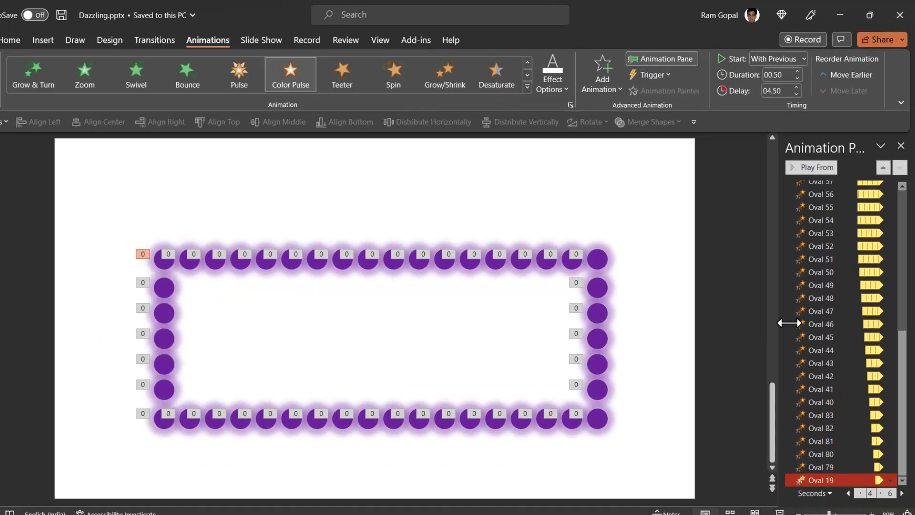
scroll(820, 324, up, 10)
click(808, 258)
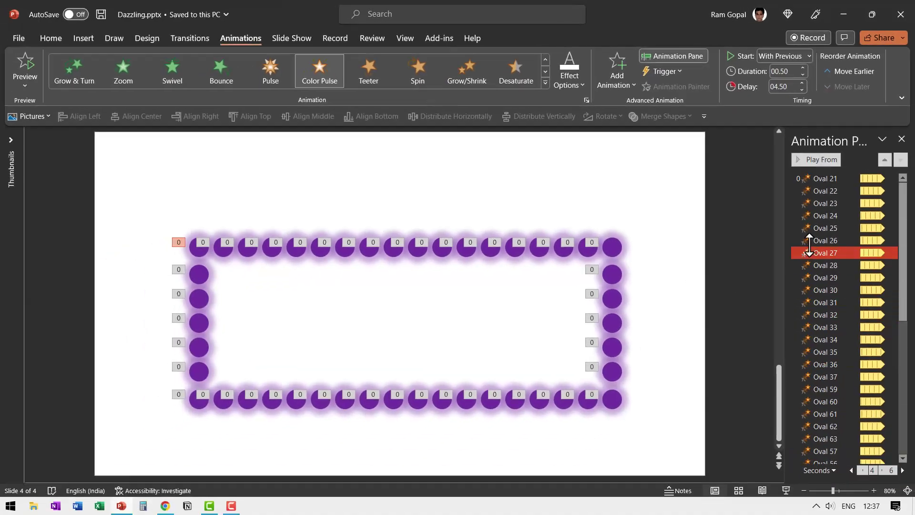
click(812, 212)
key(Down)
key(Down)
key(Down)
key(Down)
key(Down)
key(Down)
key(Down)
key(Down)
key(Down)
key(Down)
key(Down)
key(Down)
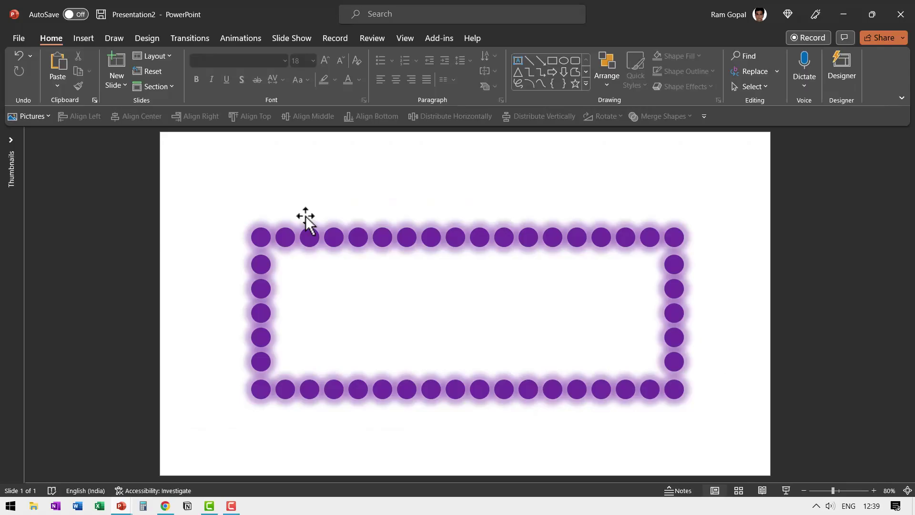
- After previewing the chase, bring back the slide thumbnails showing the bulb frame
click(12, 139)
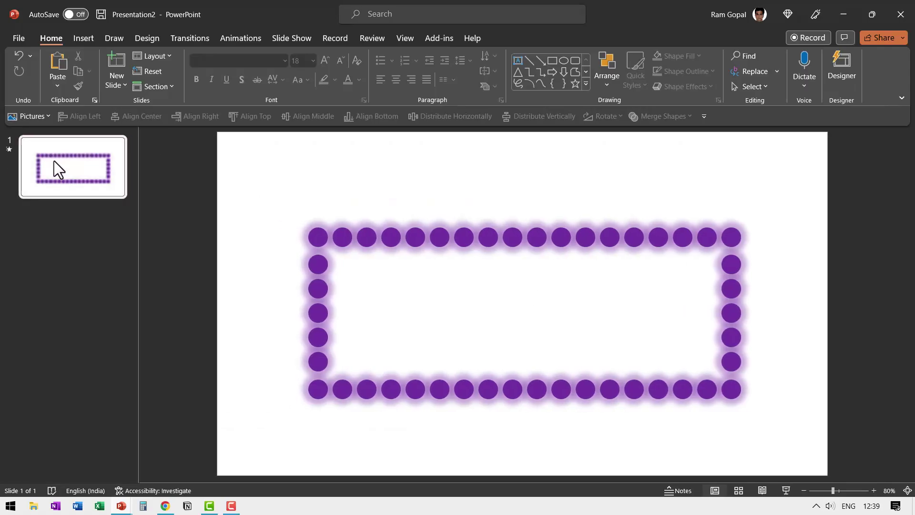
- Duplicate the bulb-frame slide and fill all the copy's bulbs blue
right_click(102, 178)
click(146, 297)
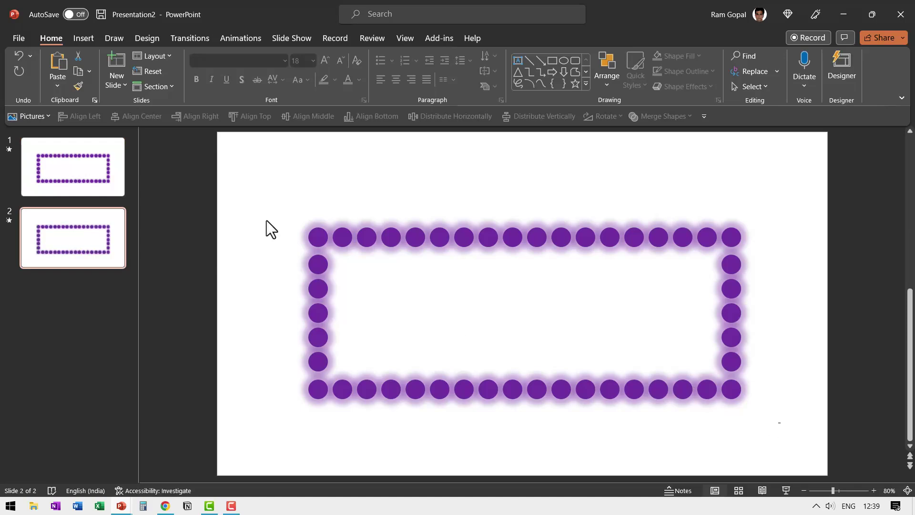
drag(287, 202, 287, 202)
click(671, 56)
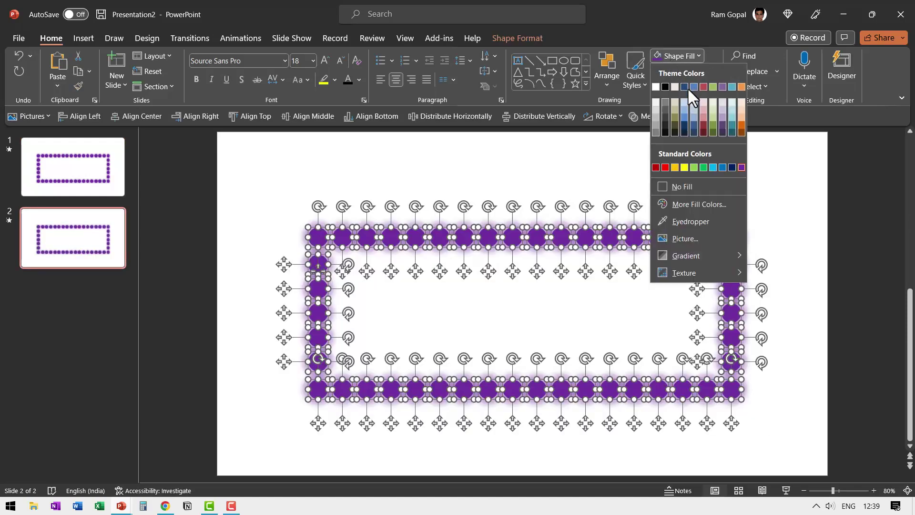
click(721, 167)
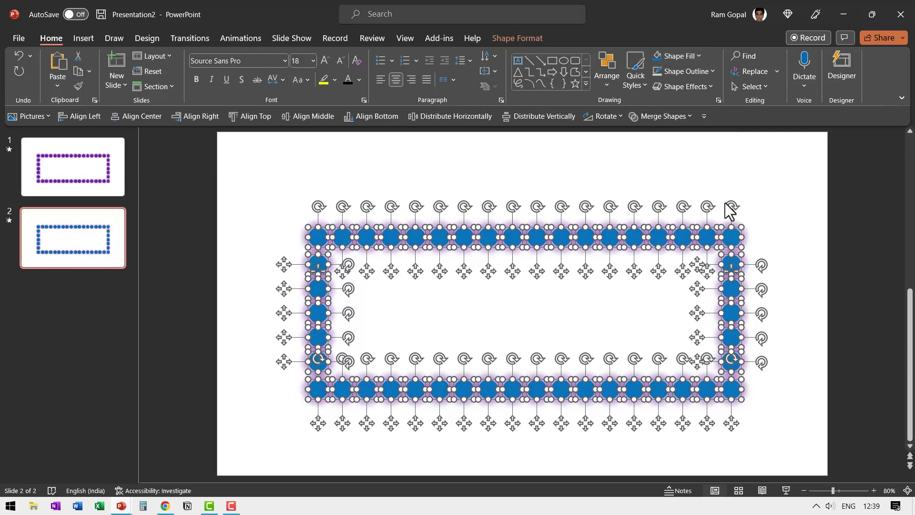
- Give the copied slide's bulbs a blue glow effect
click(690, 90)
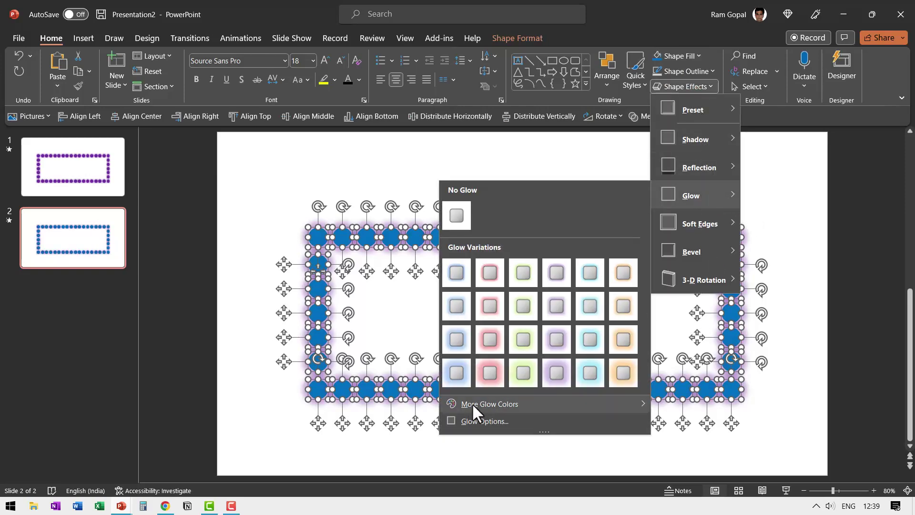
mouse_move(472, 403)
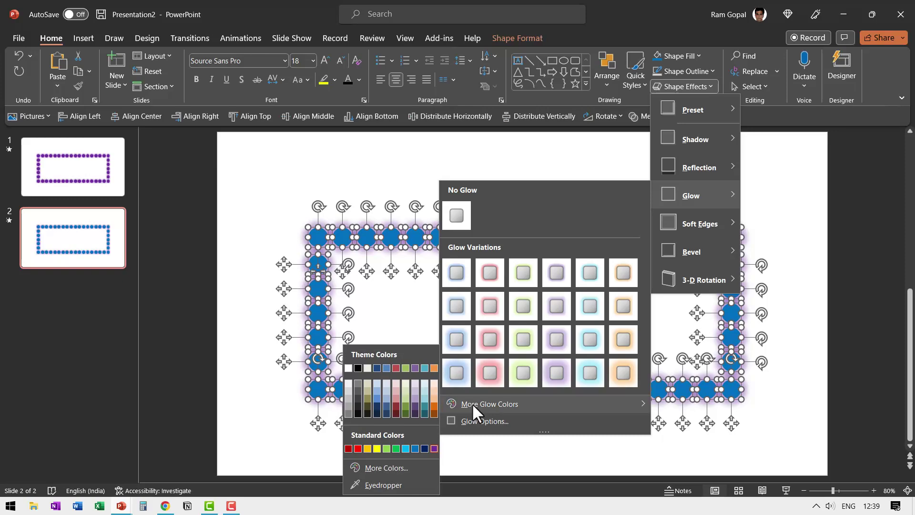
click(415, 449)
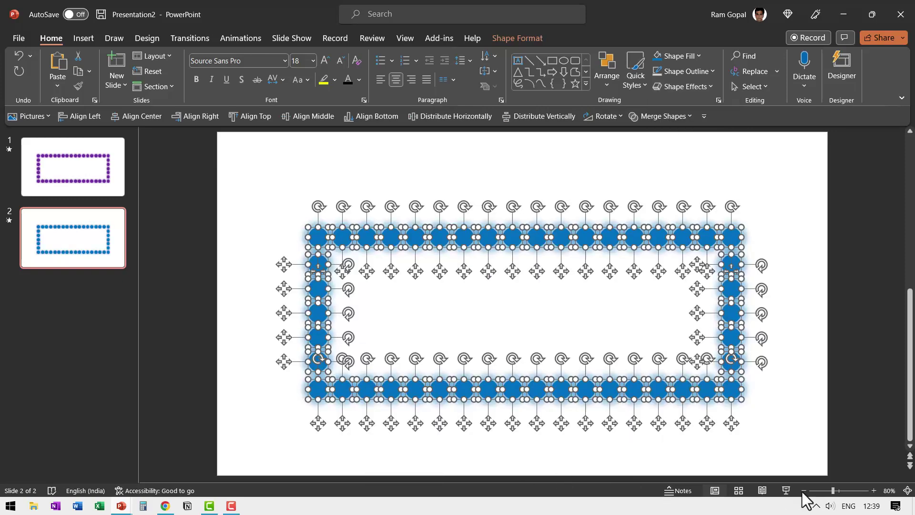